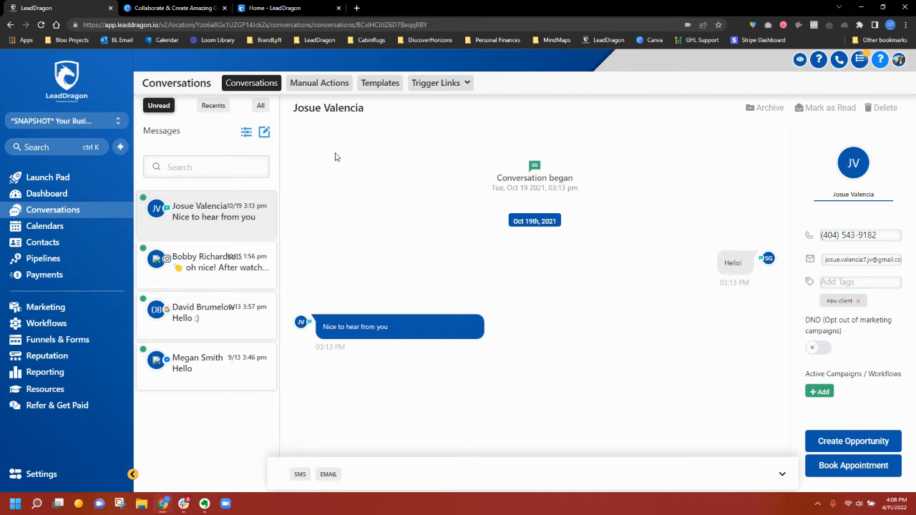
# - Open the Contacts smart list showing all 48 contact records
pyautogui.click(36, 249)
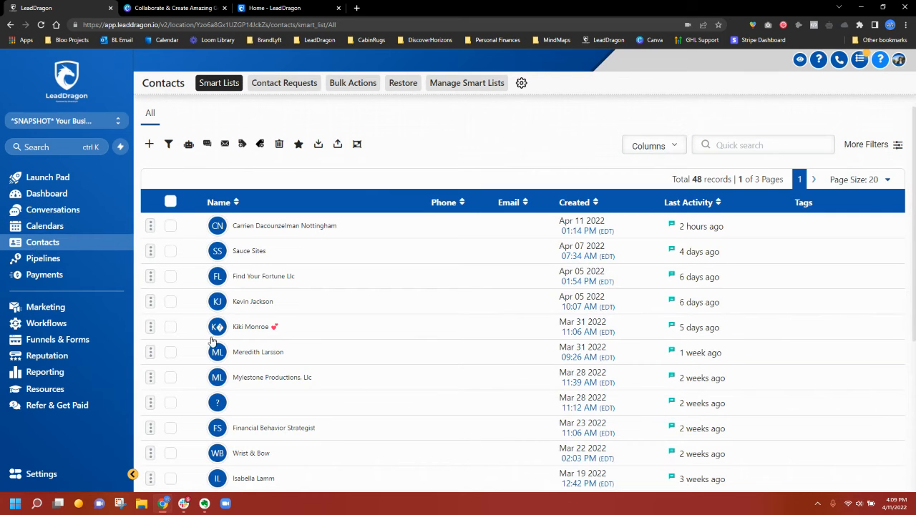
# - Select all 48 contacts and start a bulk email to them
pyautogui.click(169, 202)
pyautogui.click(296, 180)
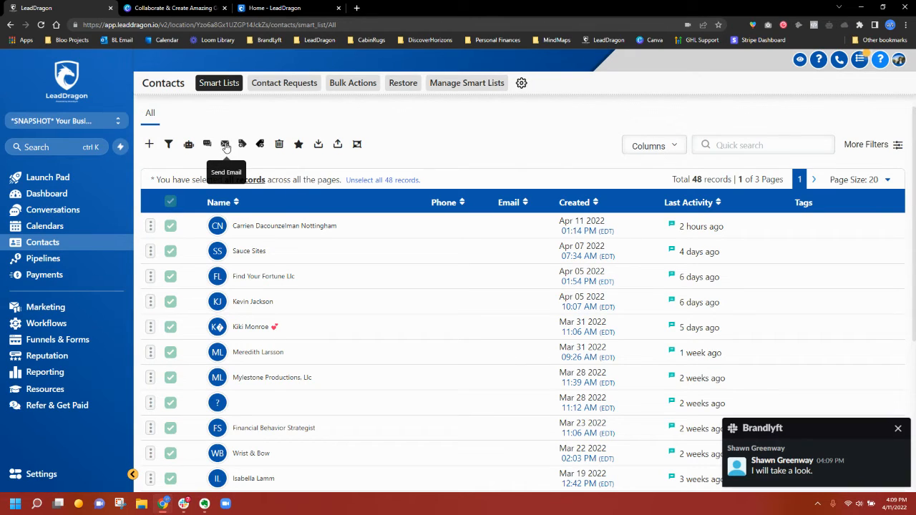
pyautogui.click(225, 145)
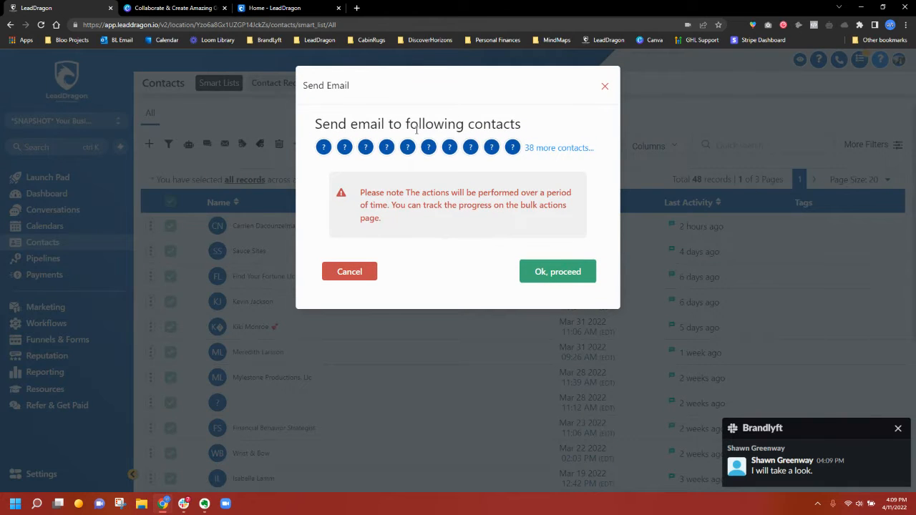
pyautogui.click(566, 279)
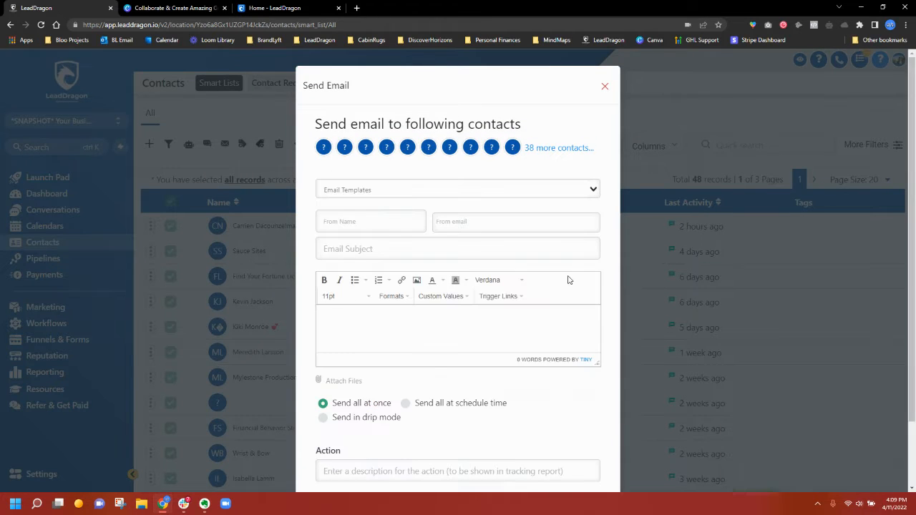
# - Enter sender 'Your Business', a sender address and subject 'The Zoom Link', add a Full Name placeholder, and schedule delivery
pyautogui.click(360, 224)
pyautogui.write('Yo')
pyautogui.write('ur Business')
pyautogui.write('info@')
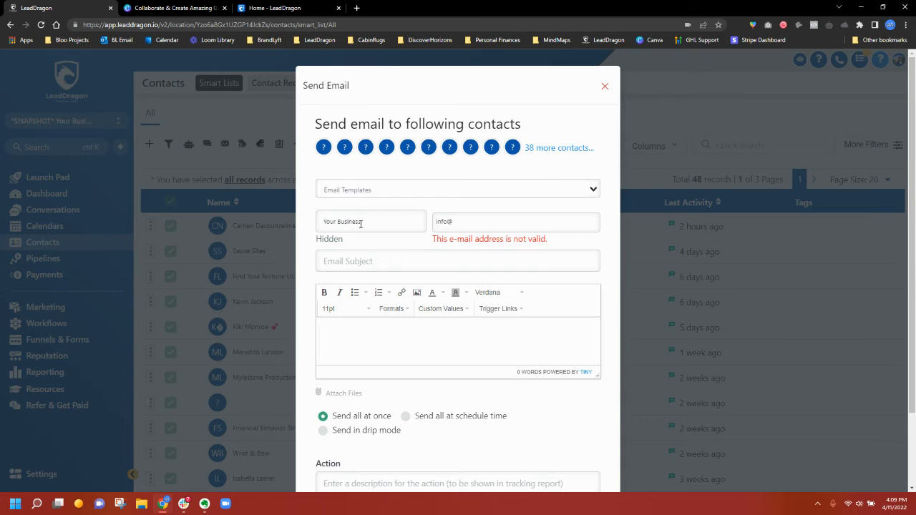
pyautogui.write('yourbusiness.com')
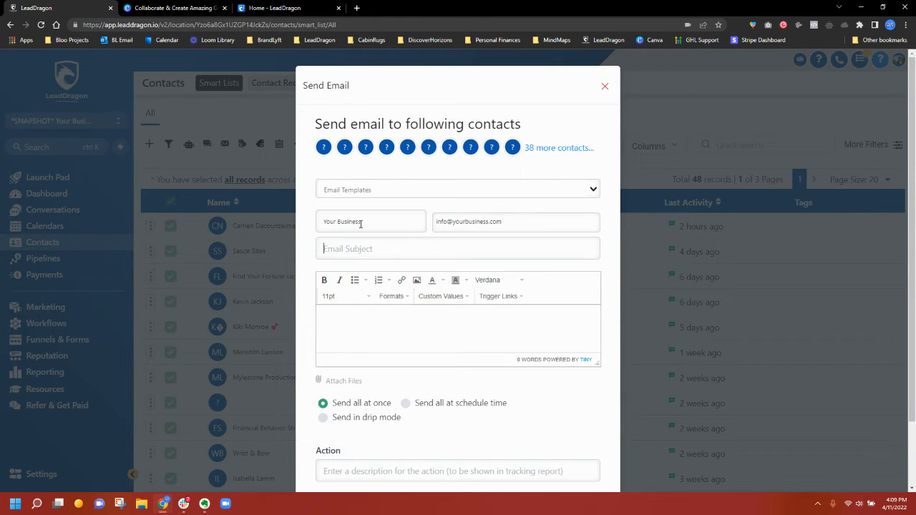
pyautogui.write('The Zo')
pyautogui.write('dsjdnjdsjkdjkda')
pyautogui.click(437, 297)
pyautogui.moveTo(476, 310)
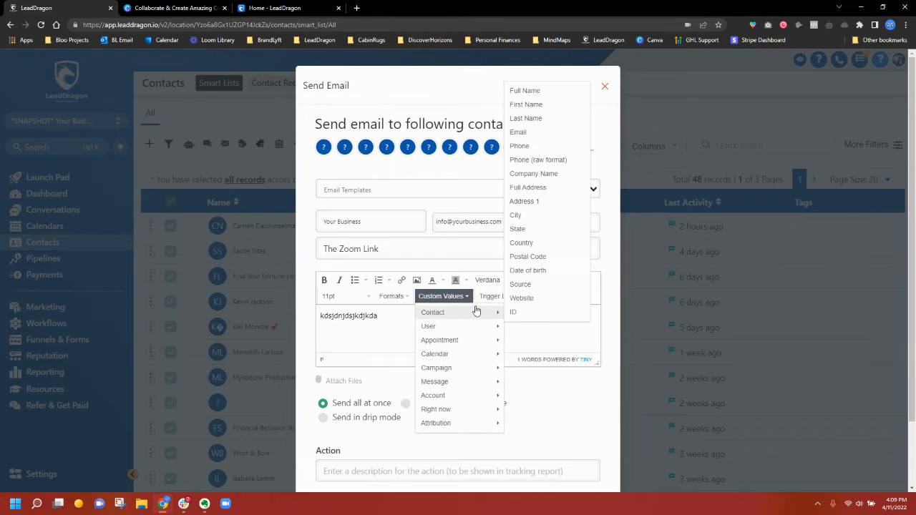
pyautogui.click(523, 93)
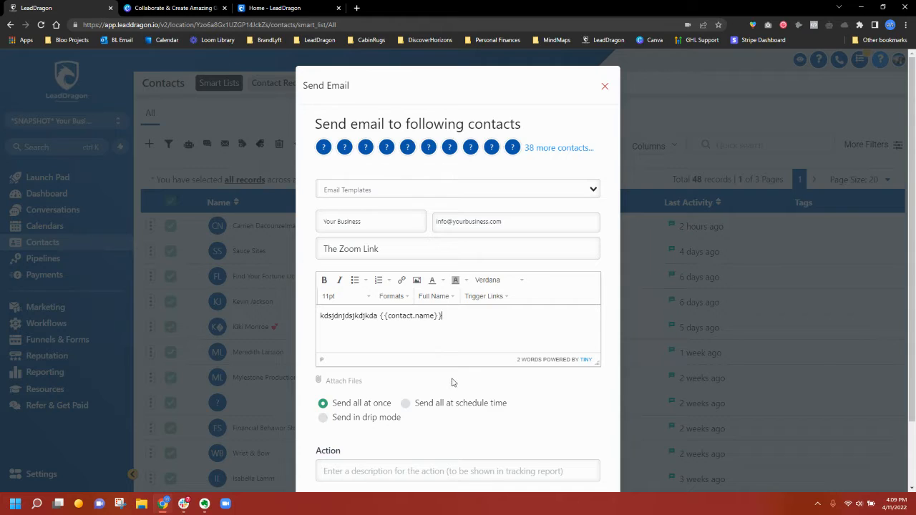
pyautogui.scroll(-1, 453, 381)
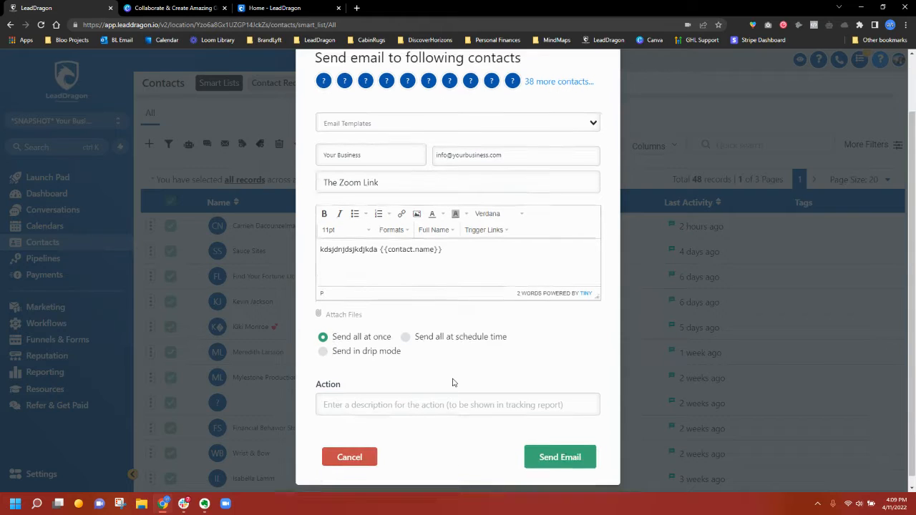
pyautogui.click(405, 328)
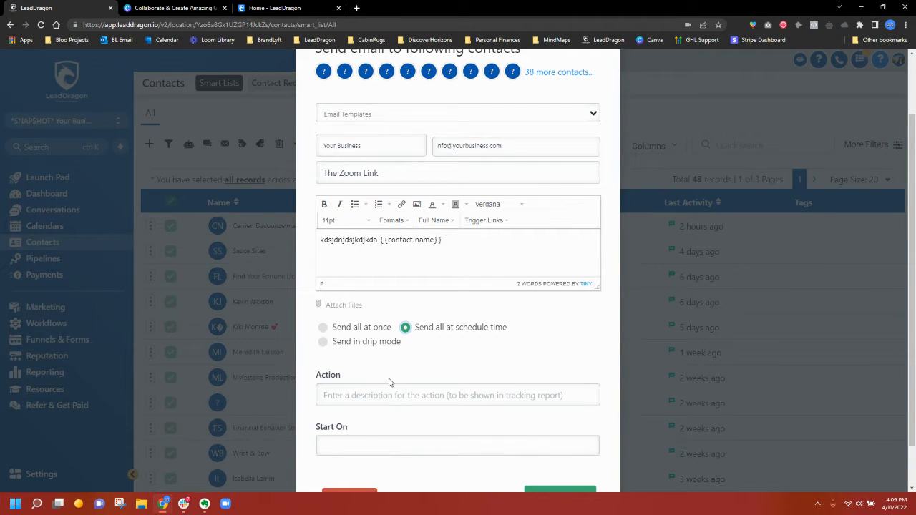
# - Switch to drip mode starting Tue, Apr 12, 2022 at 4:10 PM
pyautogui.click(323, 342)
pyautogui.scroll(-2, 376, 361)
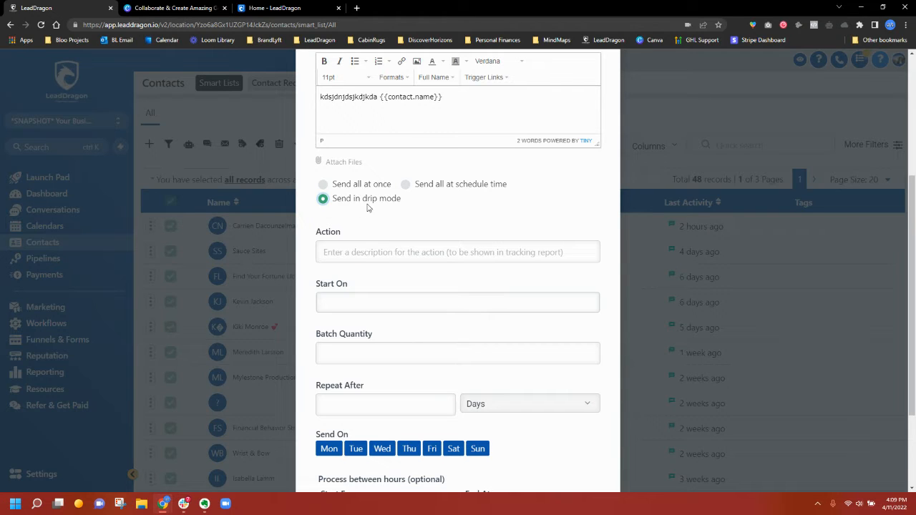
pyautogui.click(367, 316)
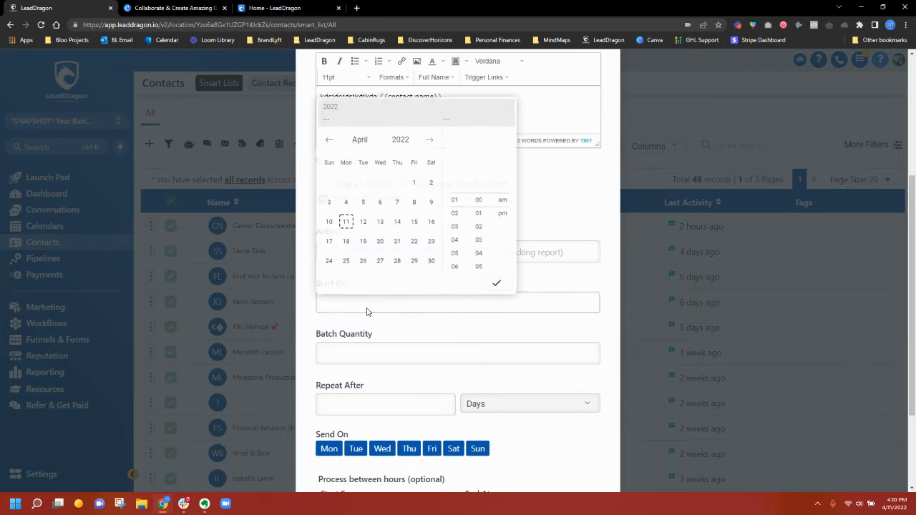
pyautogui.click(363, 220)
pyautogui.click(496, 280)
# - Set the batch quantity to 50, repeating every 2 hours
pyautogui.click(432, 347)
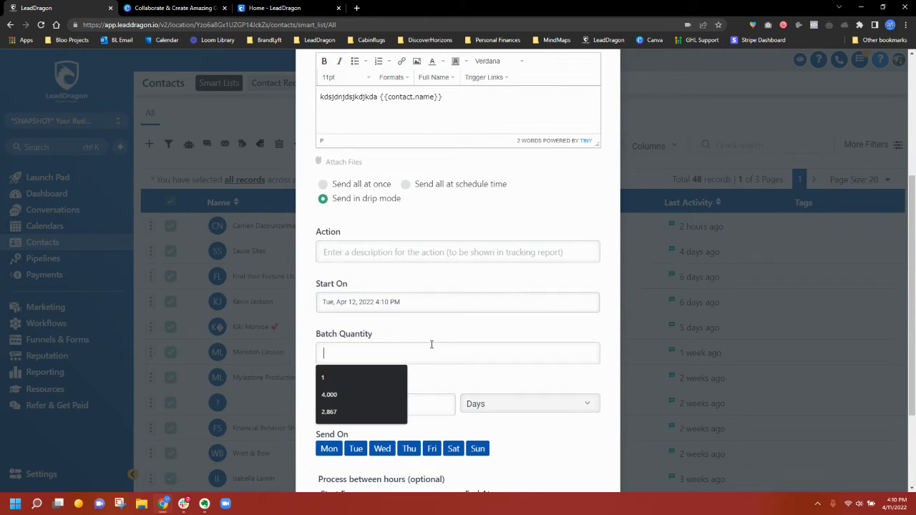
pyautogui.write('50')
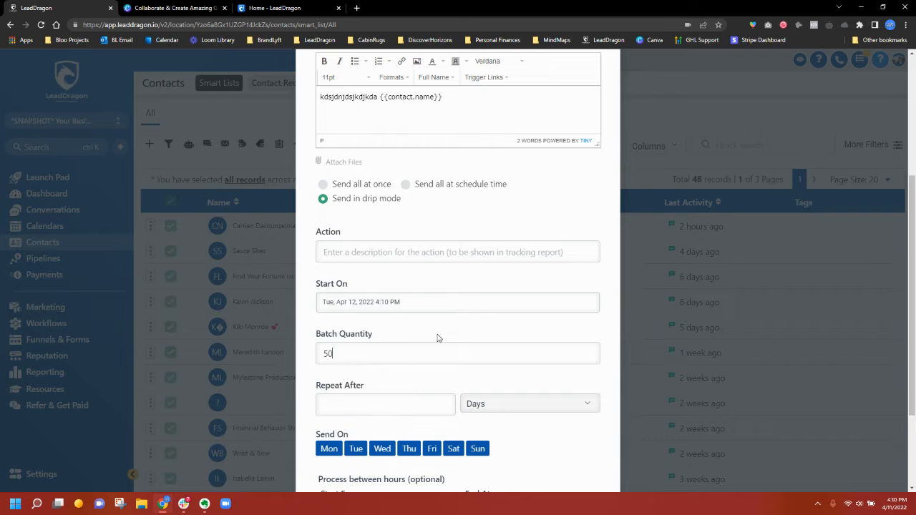
pyautogui.click(470, 403)
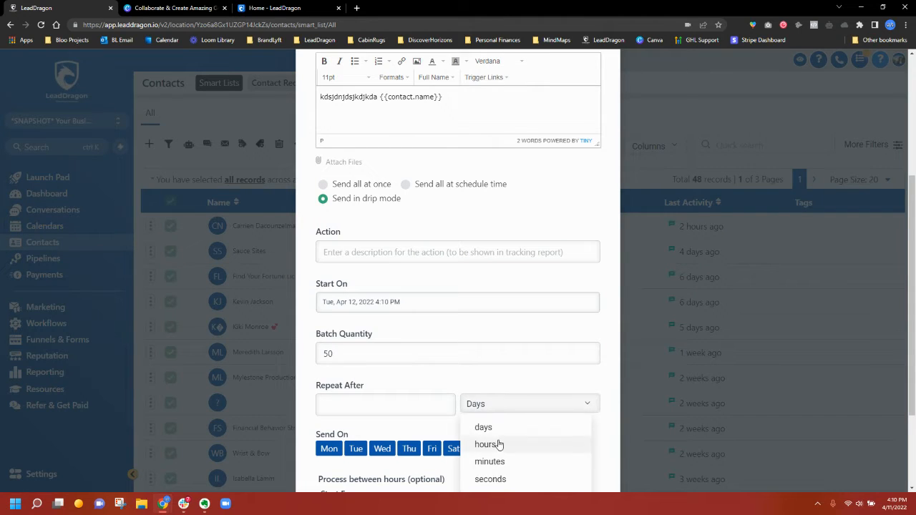
pyautogui.click(497, 442)
pyautogui.click(383, 409)
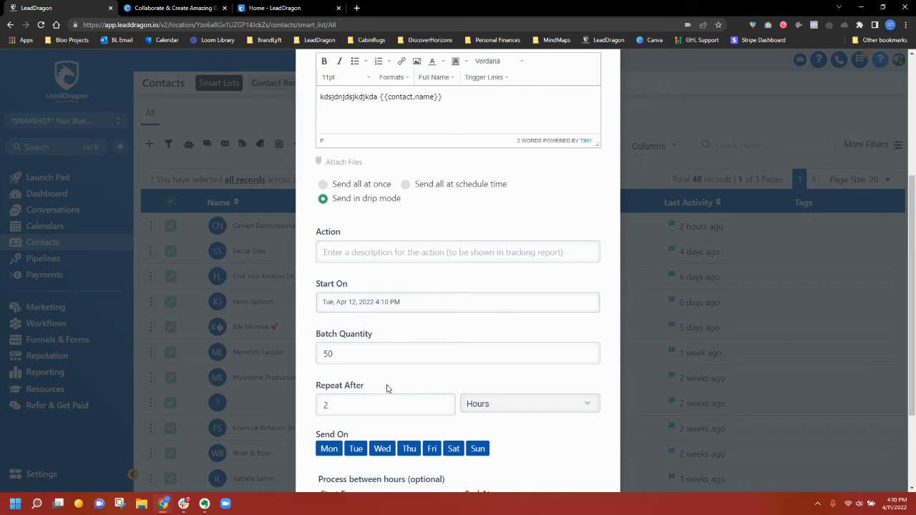
pyautogui.scroll(-2, 386, 389)
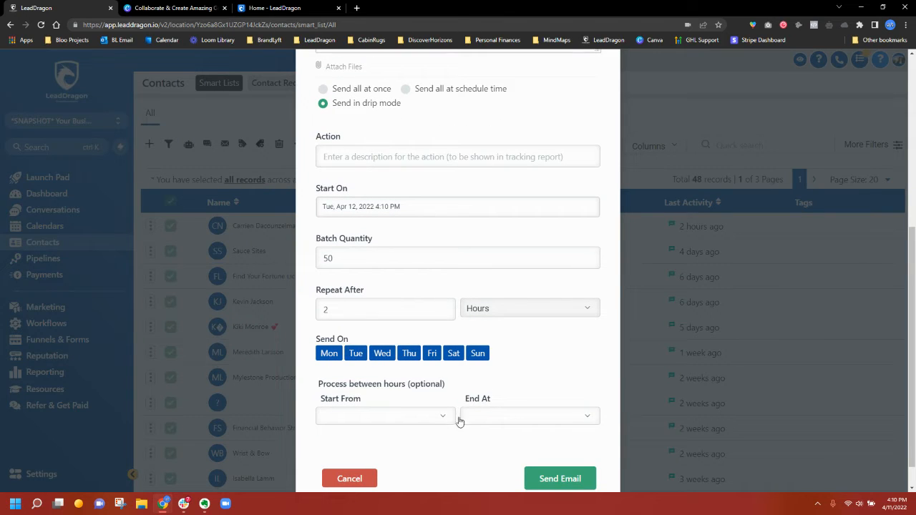
pyautogui.scroll(-1, 422, 408)
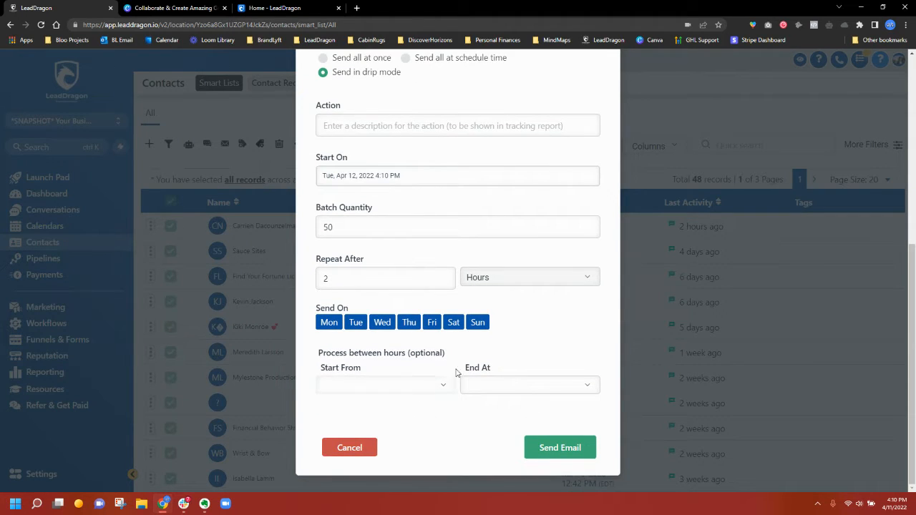
pyautogui.scroll(1, 515, 358)
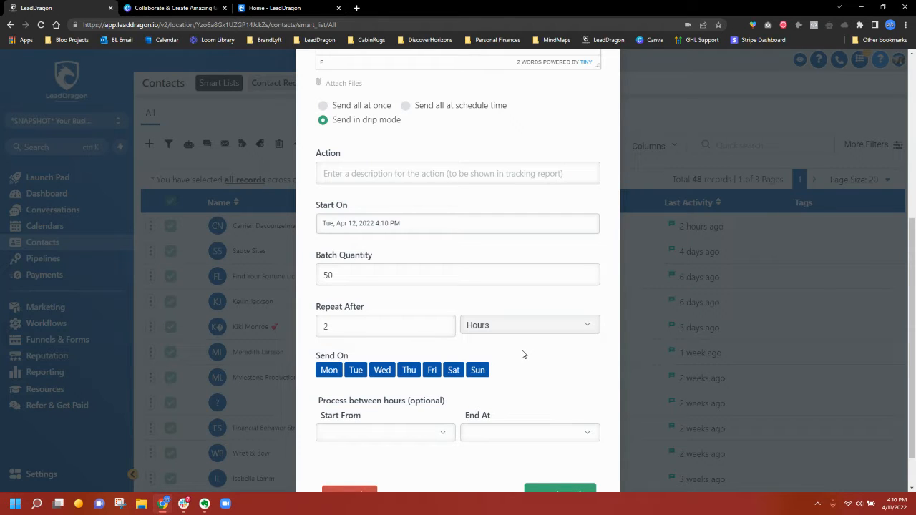
pyautogui.scroll(5, 522, 355)
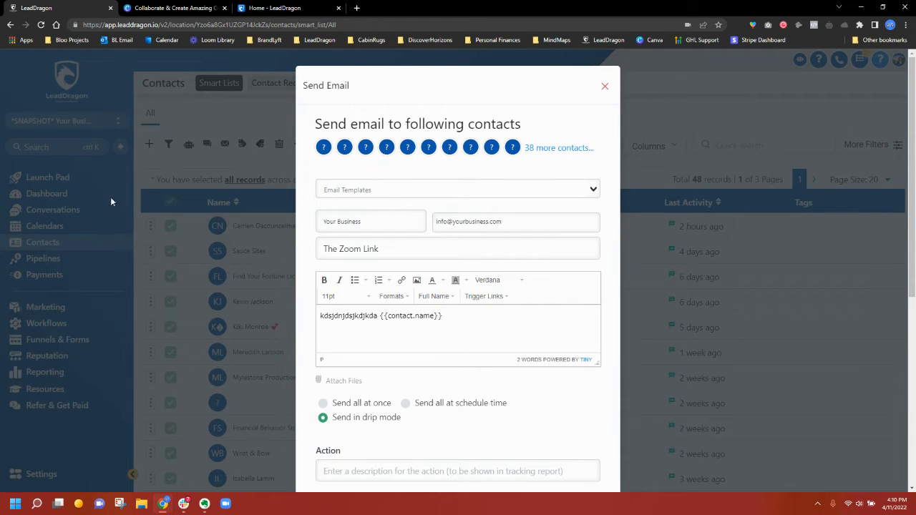
# - Load the Review Request Template Idea template into the email
pyautogui.click(392, 191)
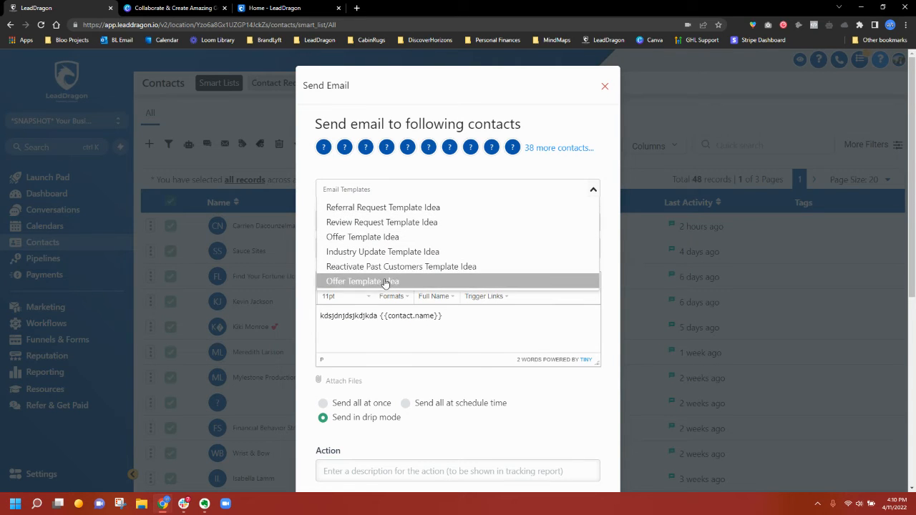
pyautogui.click(384, 187)
pyautogui.click(386, 192)
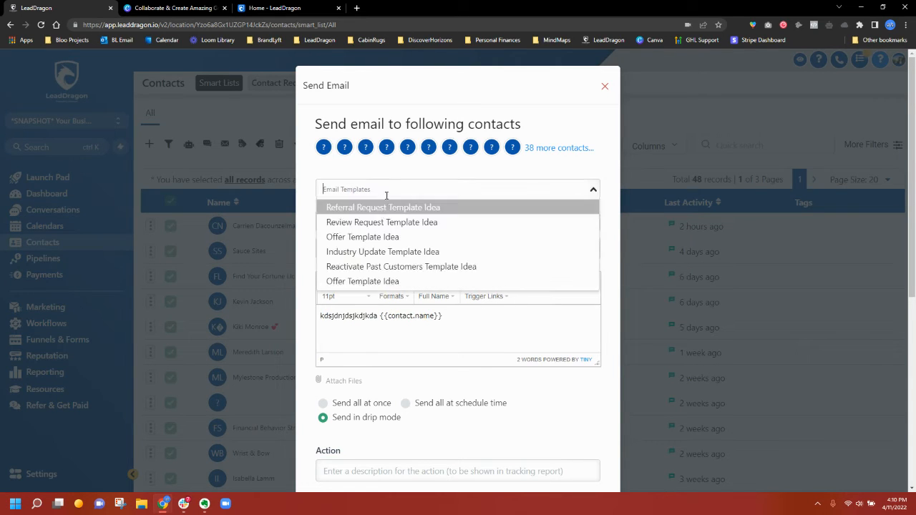
pyautogui.click(383, 222)
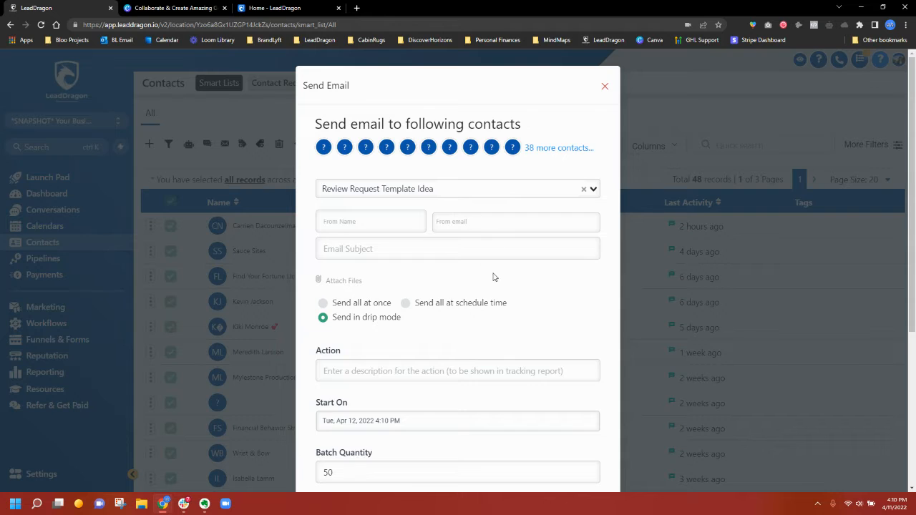
# - Look over the loaded template, then close the Send Email form without sending
pyautogui.scroll(-3, 549, 477)
pyautogui.scroll(2, 561, 462)
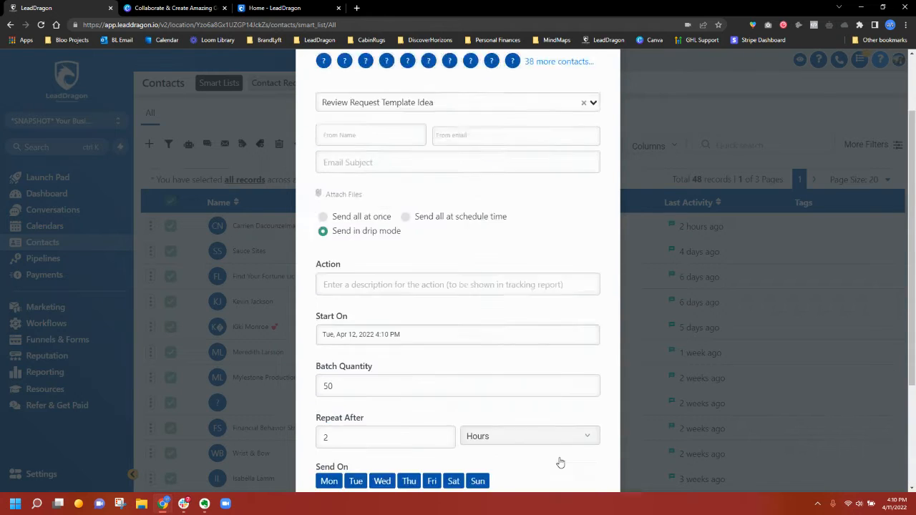
pyautogui.scroll(2, 561, 463)
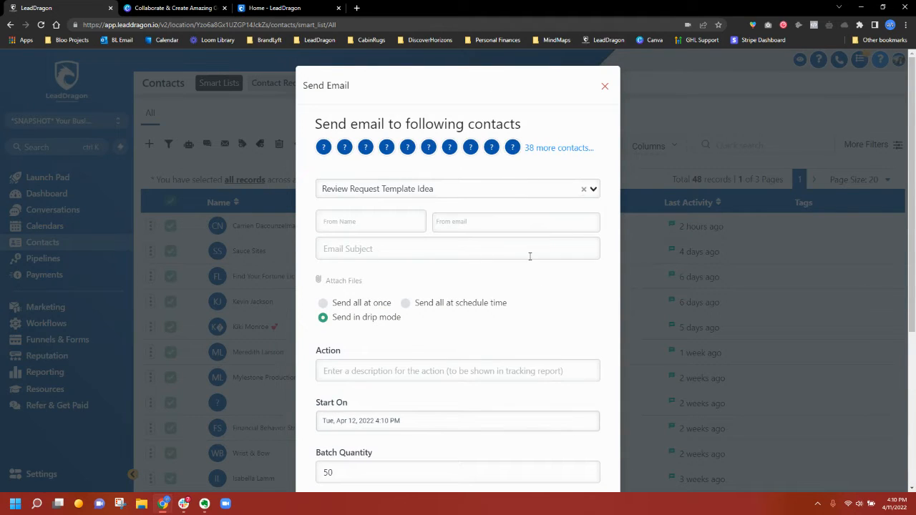
pyautogui.click(605, 86)
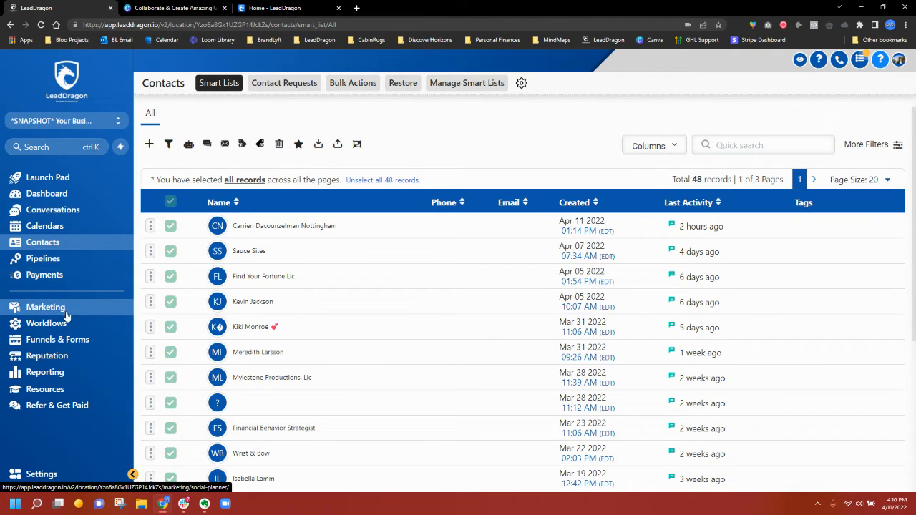
# - Create a new marketing email template from the Simple starter design
pyautogui.click(39, 309)
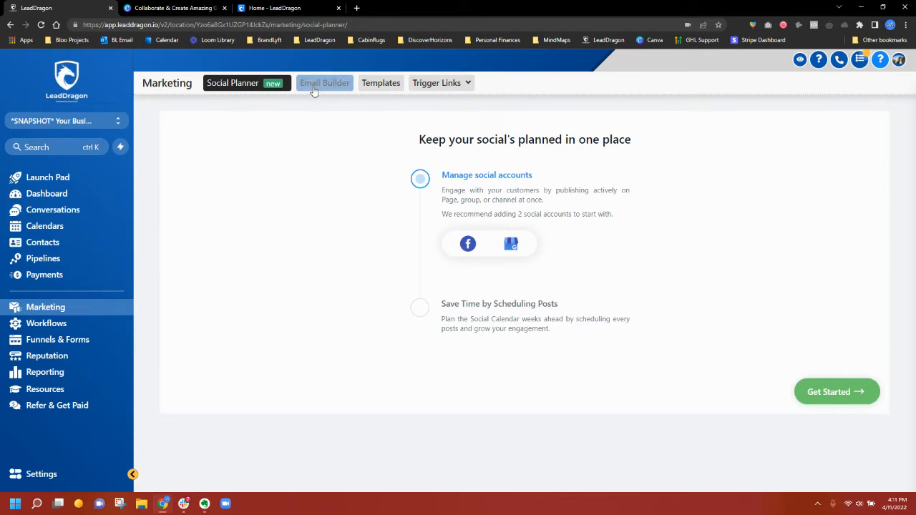
pyautogui.click(311, 84)
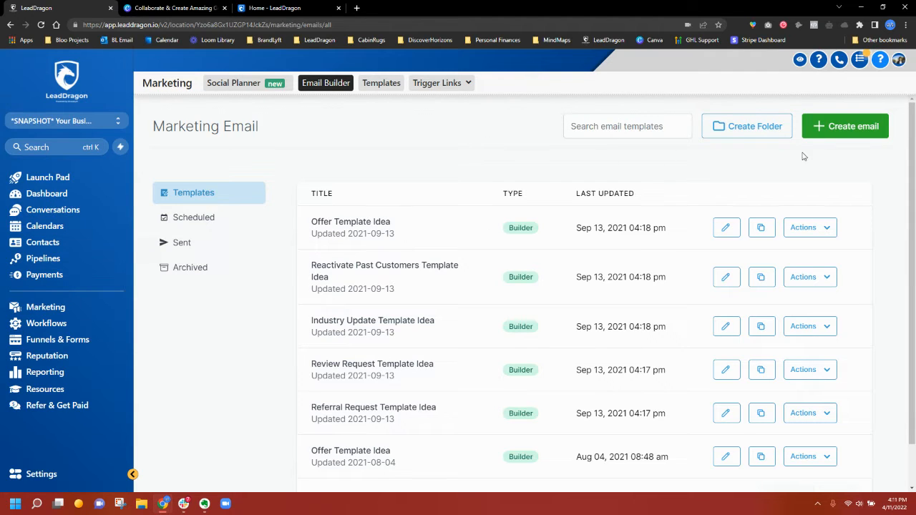
pyautogui.click(842, 127)
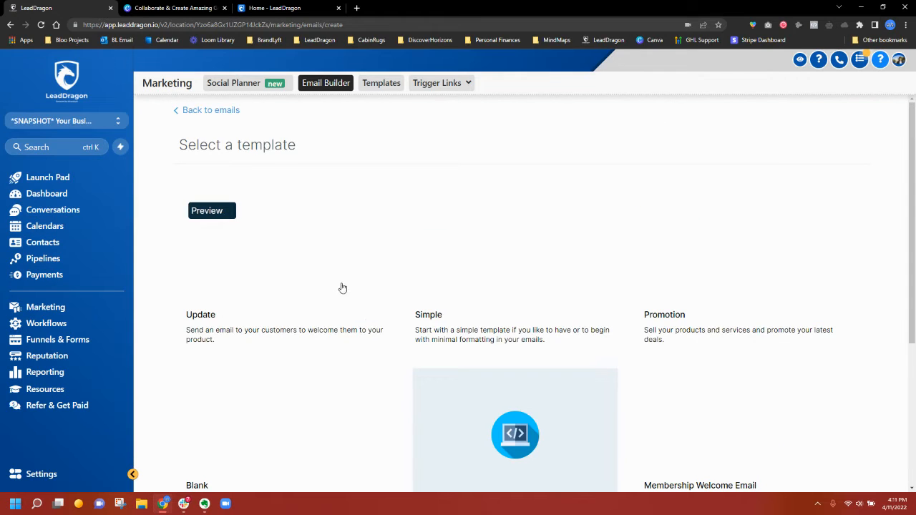
pyautogui.scroll(-1, 342, 288)
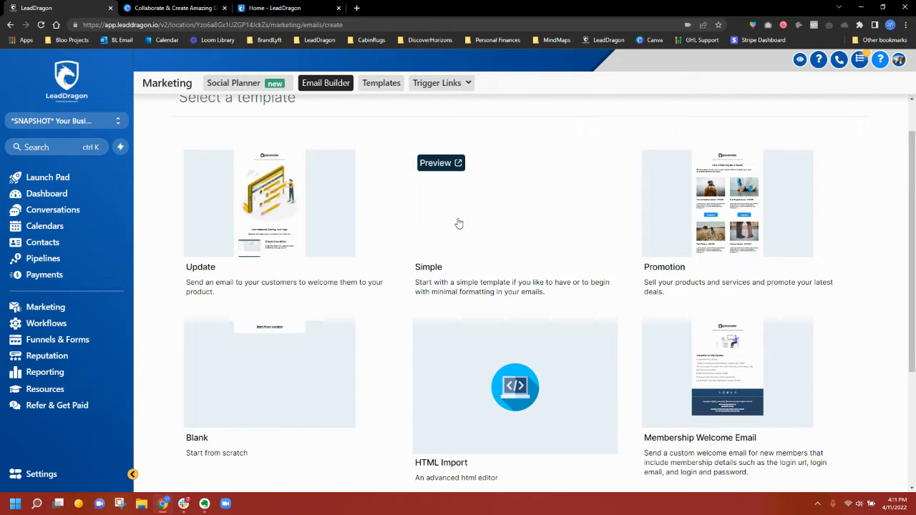
pyautogui.click(459, 223)
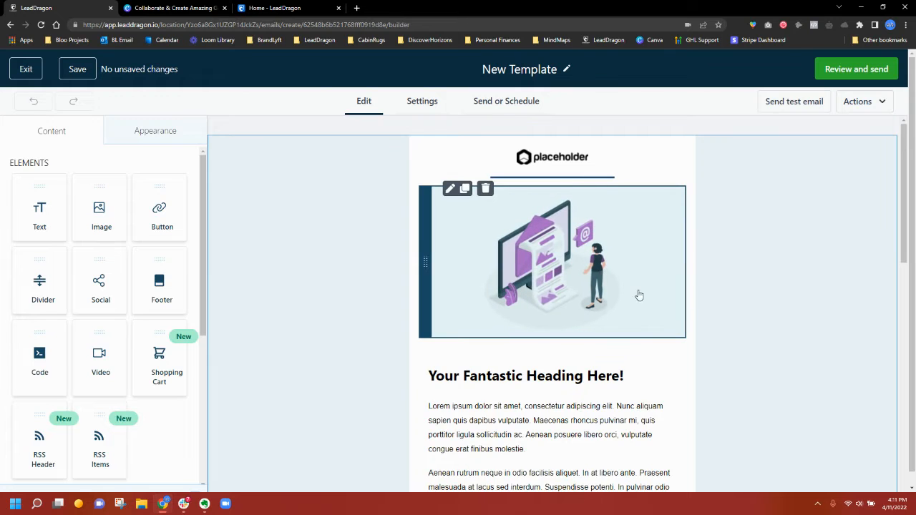
# - Replace the header placeholder logo with the Reuters image from the Relocated Item folder
pyautogui.click(545, 159)
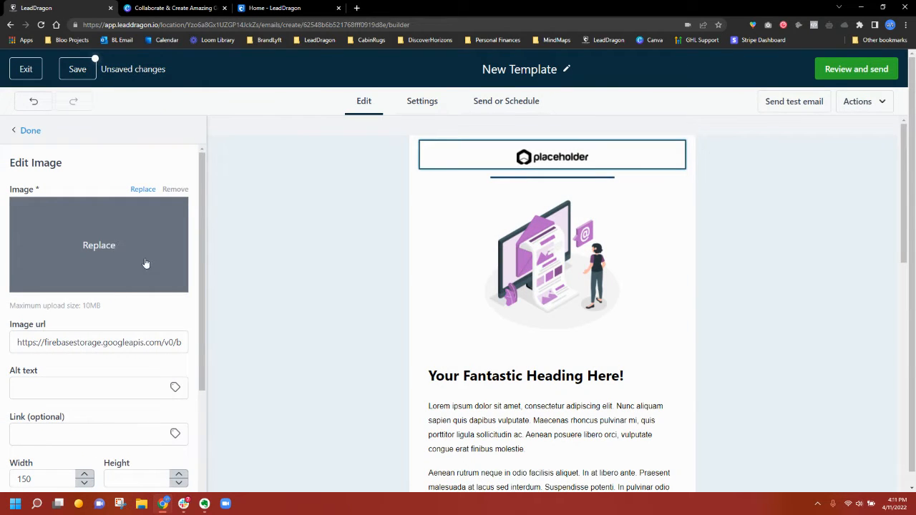
pyautogui.click(89, 244)
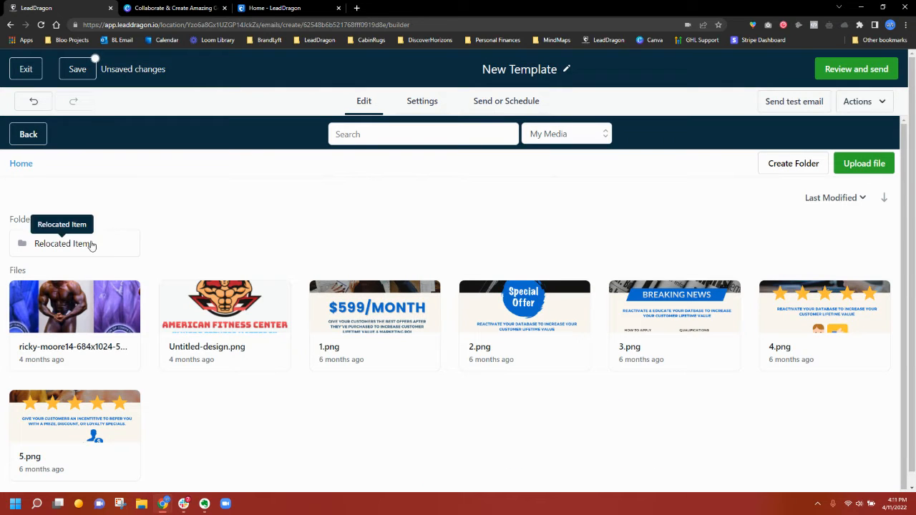
pyautogui.doubleClick(55, 245)
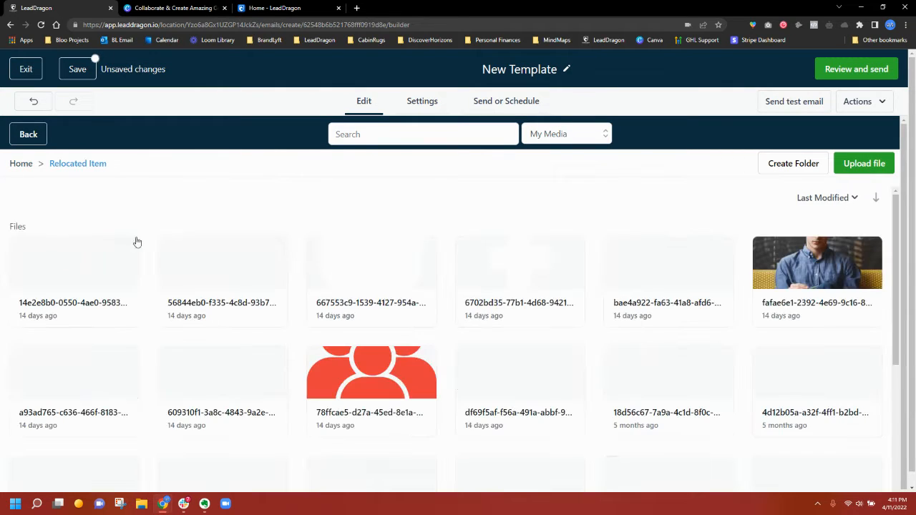
pyautogui.scroll(-3, 439, 307)
pyautogui.scroll(-5, 439, 306)
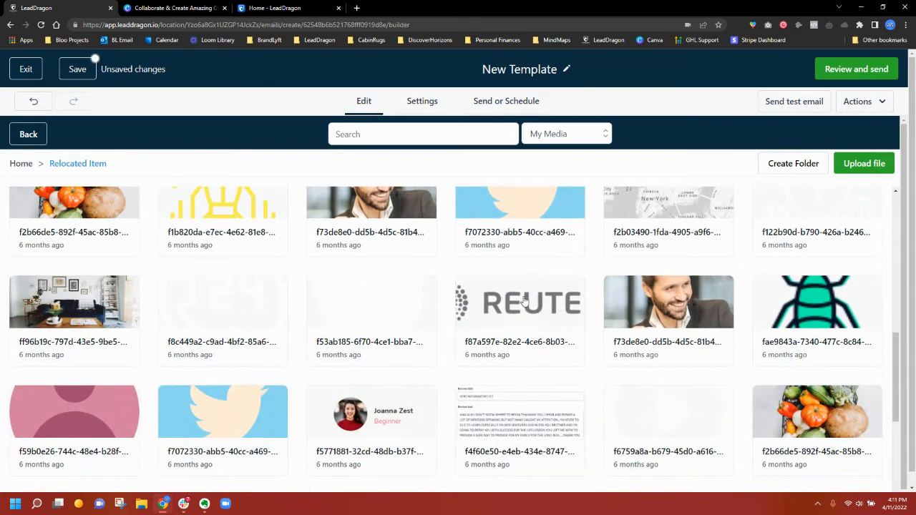
pyautogui.click(505, 305)
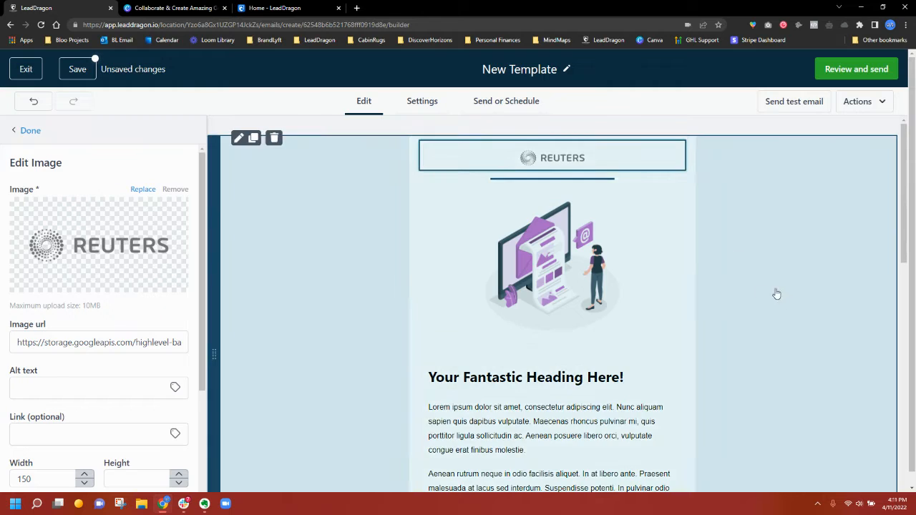
pyautogui.click(777, 294)
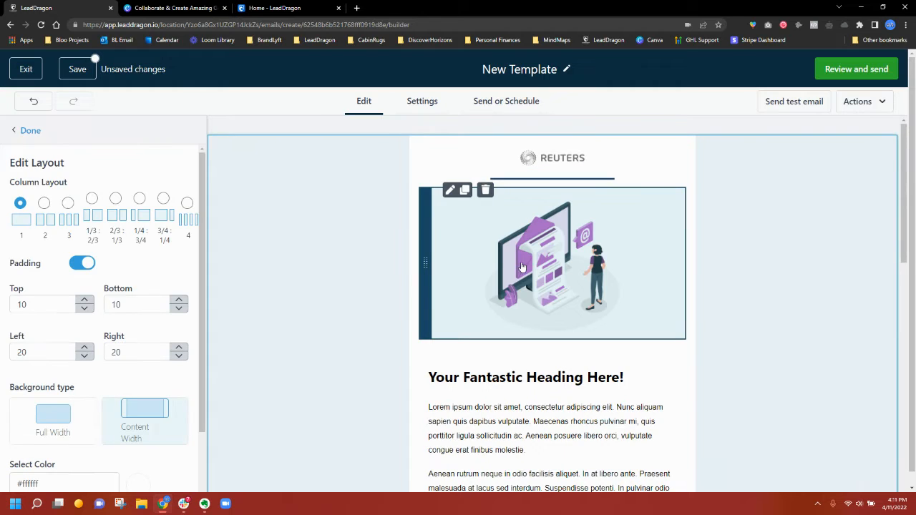
# - Replace the illustration with an Unsplash classroom photo found by searching 'clas', sized to auto
pyautogui.click(550, 272)
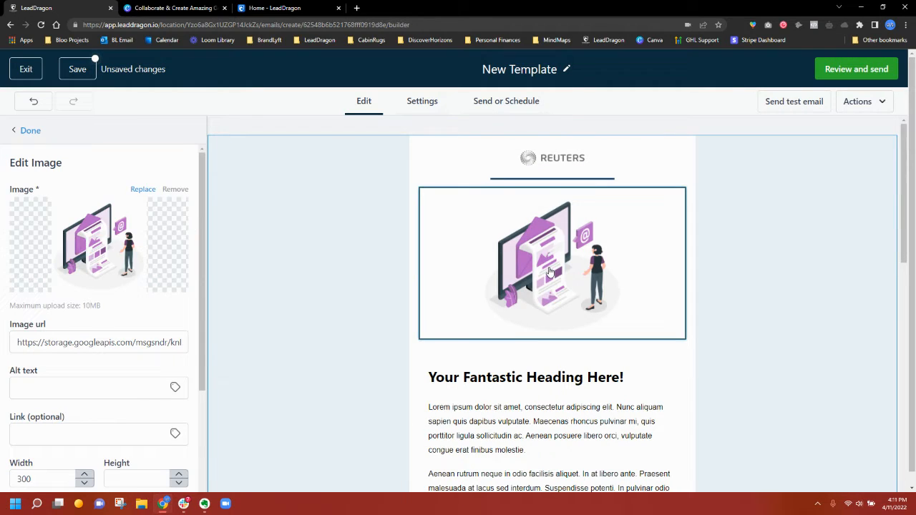
pyautogui.click(78, 246)
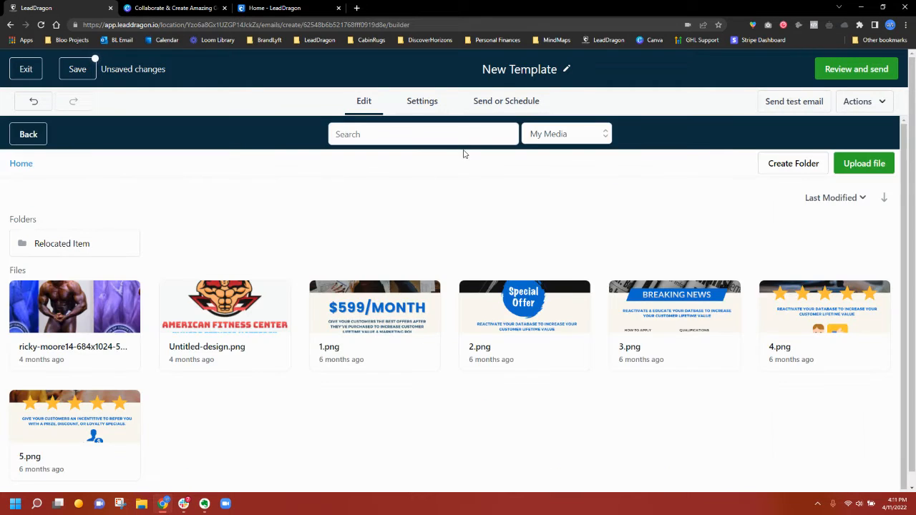
pyautogui.click(556, 135)
pyautogui.click(550, 234)
pyautogui.click(384, 136)
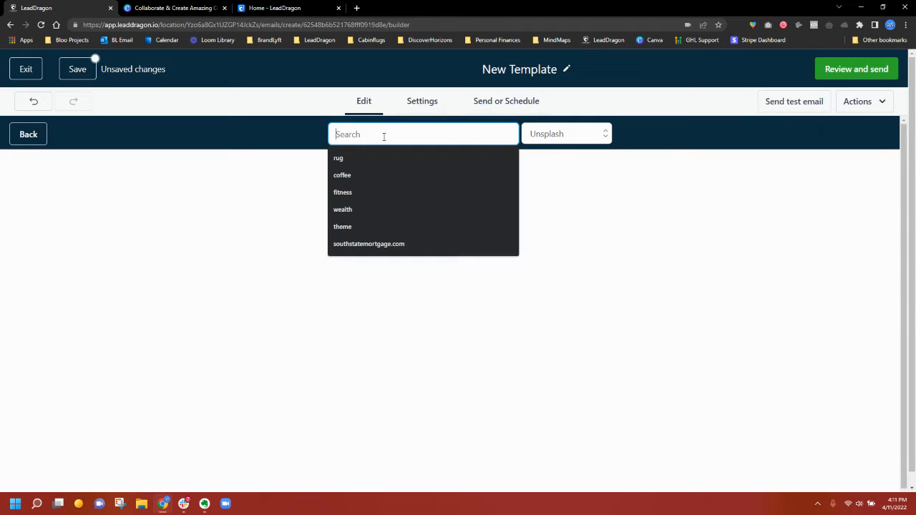
pyautogui.write('class')
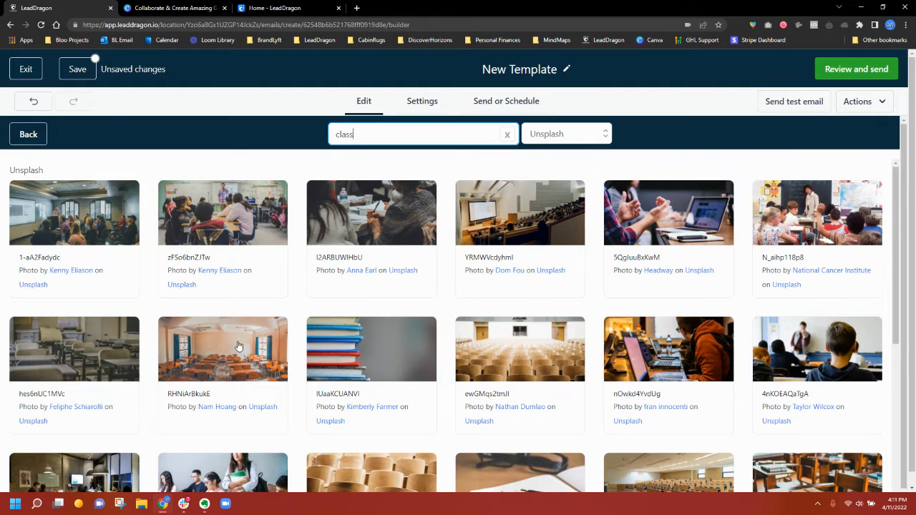
pyautogui.click(234, 352)
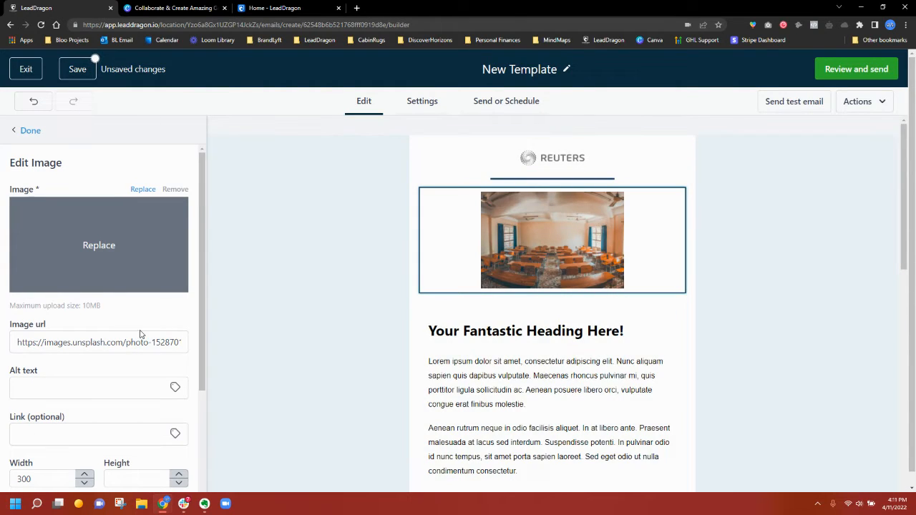
pyautogui.scroll(-2, 75, 358)
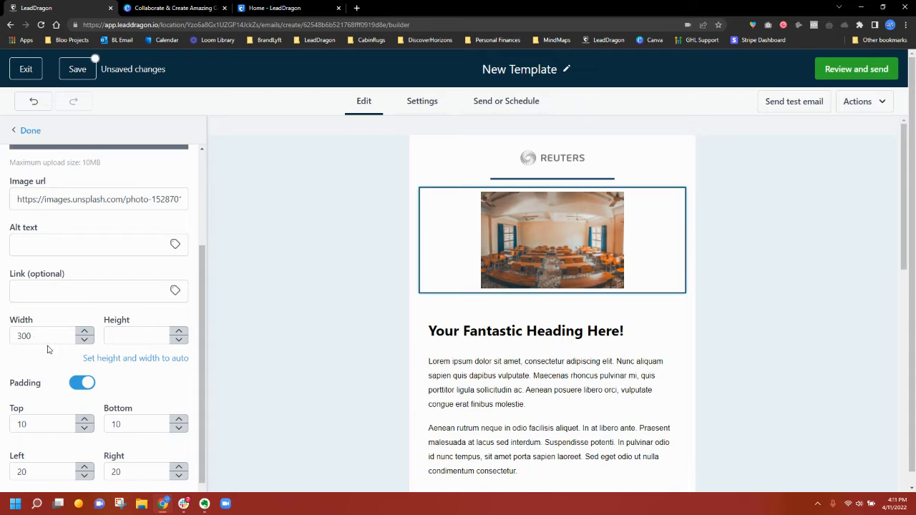
pyautogui.click(96, 360)
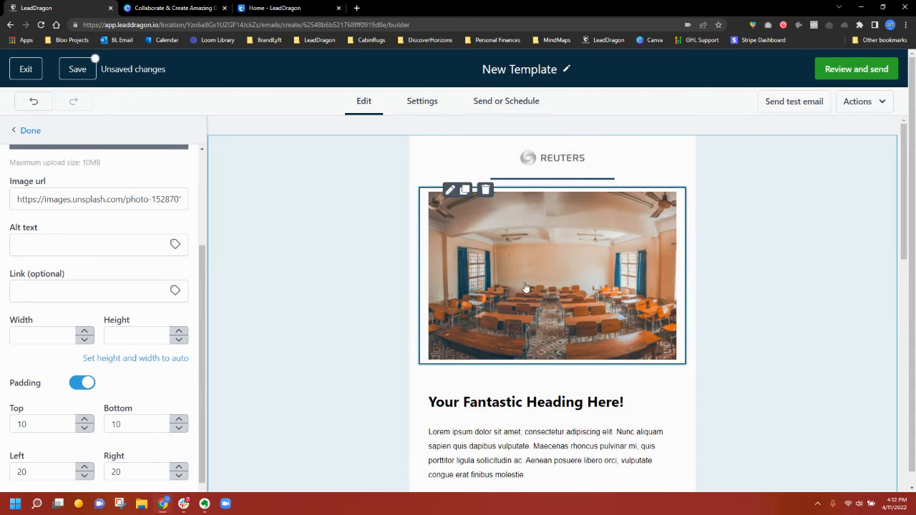
pyautogui.scroll(-1, 577, 380)
pyautogui.click(565, 353)
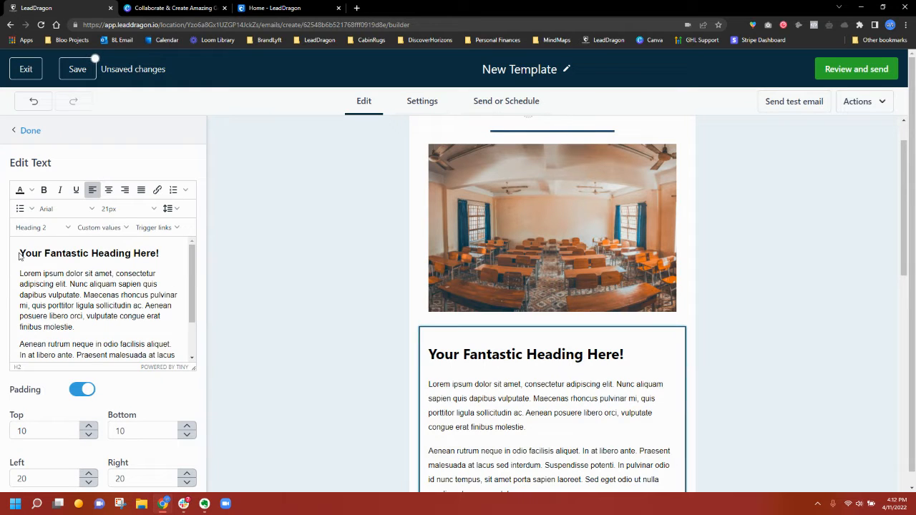
# - Change the heading to 'FREE REPORTER CLASS' and centre-align it
pyautogui.moveTo(20, 256); pyautogui.dragTo(164, 262)
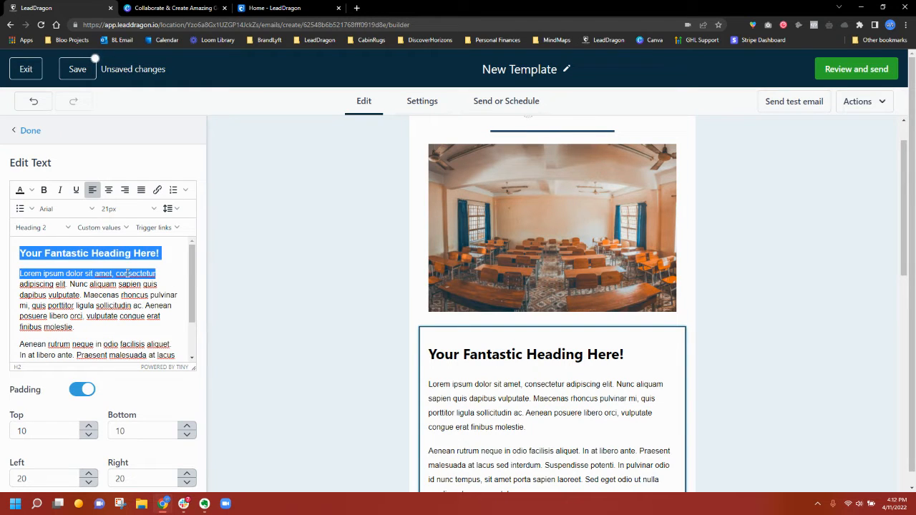
pyautogui.click(59, 284)
pyautogui.tripleClick(44, 255)
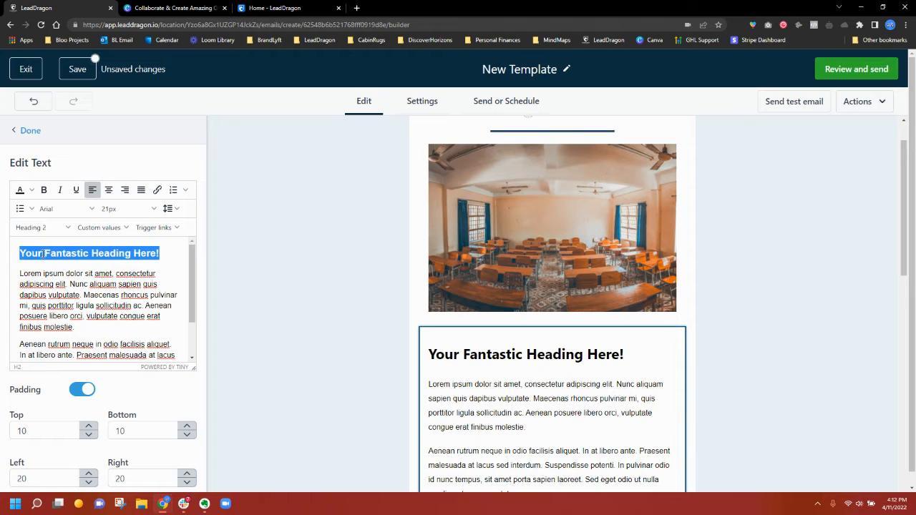
pyautogui.write('FREE')
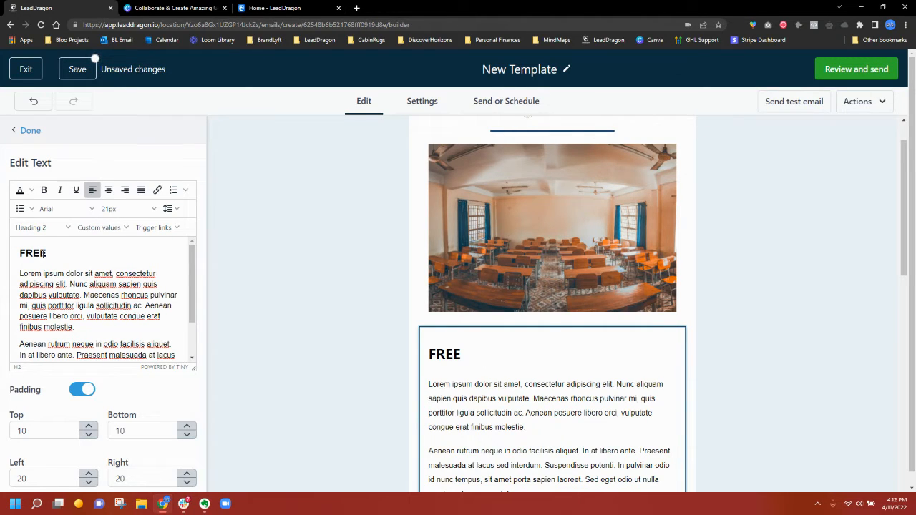
pyautogui.write(' REPORTER CLASS')
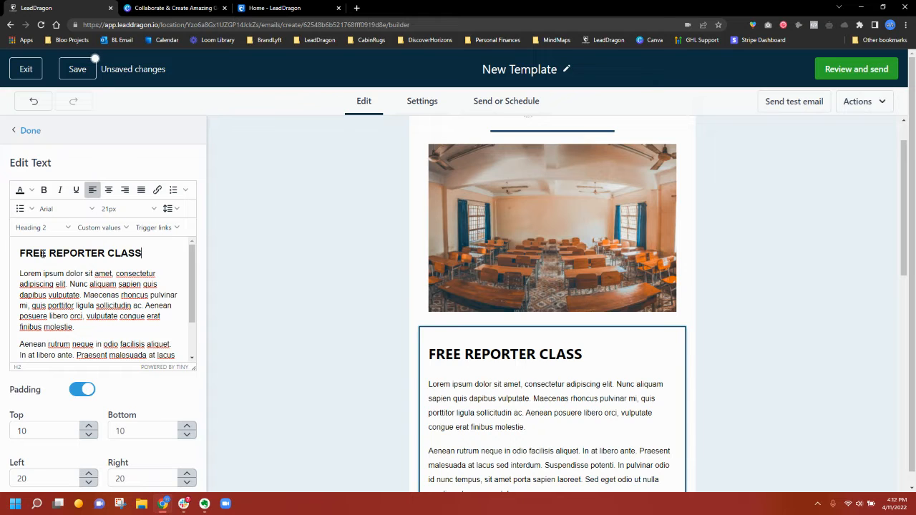
pyautogui.click(109, 190)
pyautogui.scroll(-3, 645, 379)
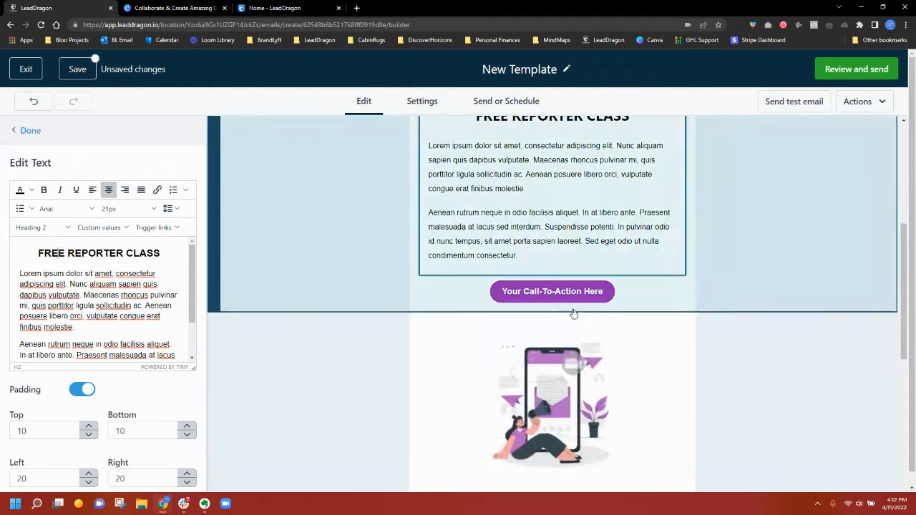
# - Replace the original call-to-action with a new dark navy #2d3748 button
pyautogui.click(538, 298)
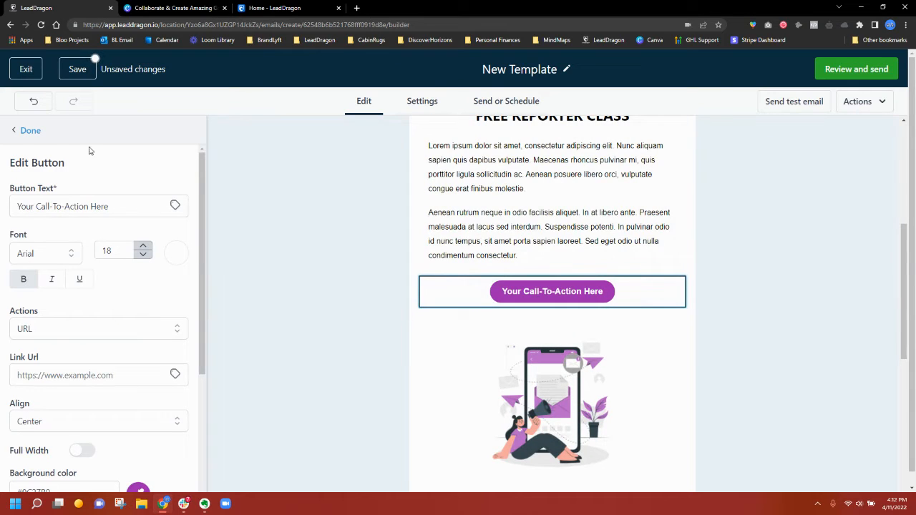
pyautogui.click(30, 131)
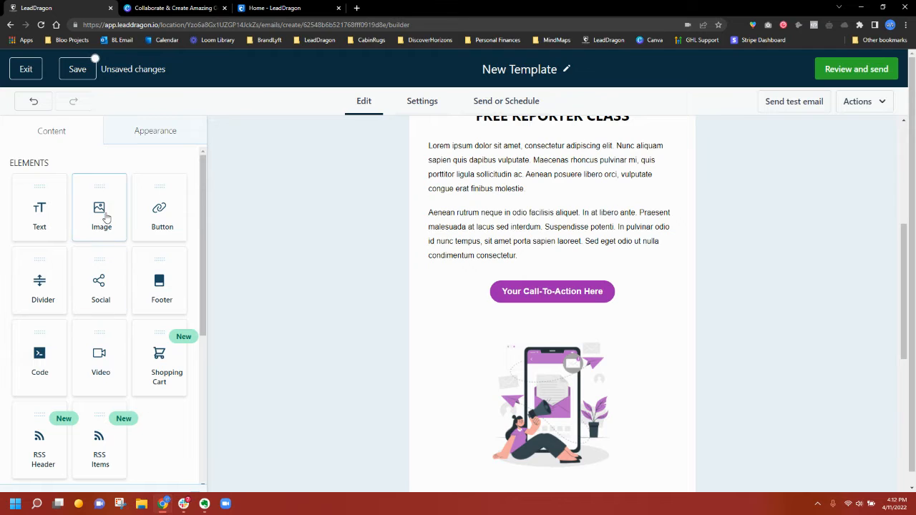
pyautogui.moveTo(154, 214); pyautogui.dragTo(566, 319)
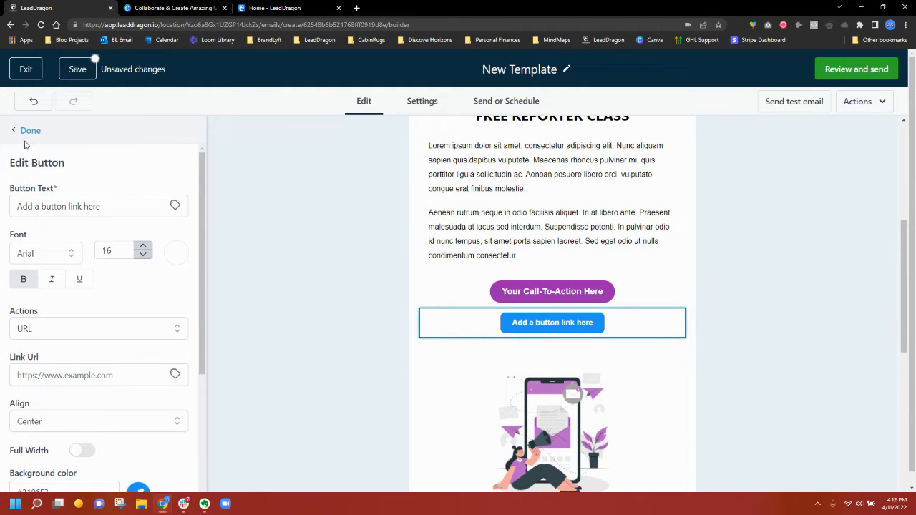
pyautogui.scroll(-2, 118, 358)
pyautogui.click(135, 350)
pyautogui.scroll(-1, 136, 354)
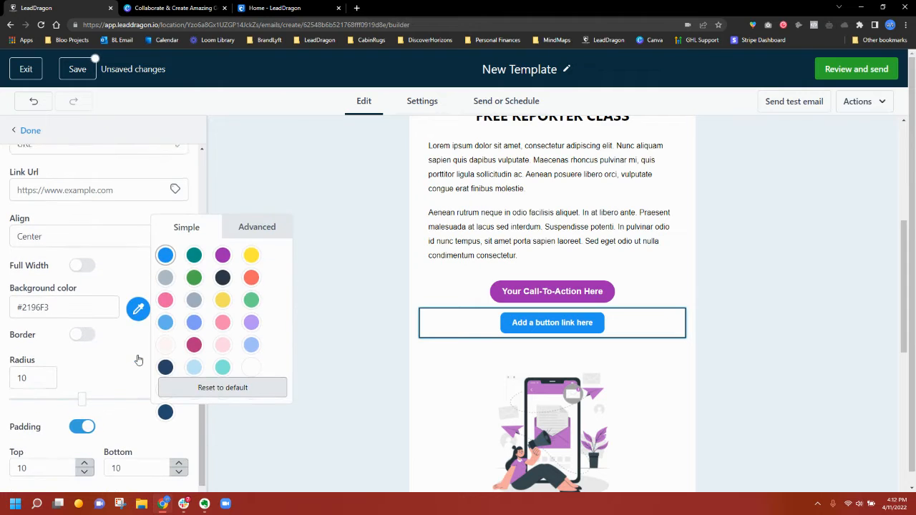
pyautogui.click(222, 278)
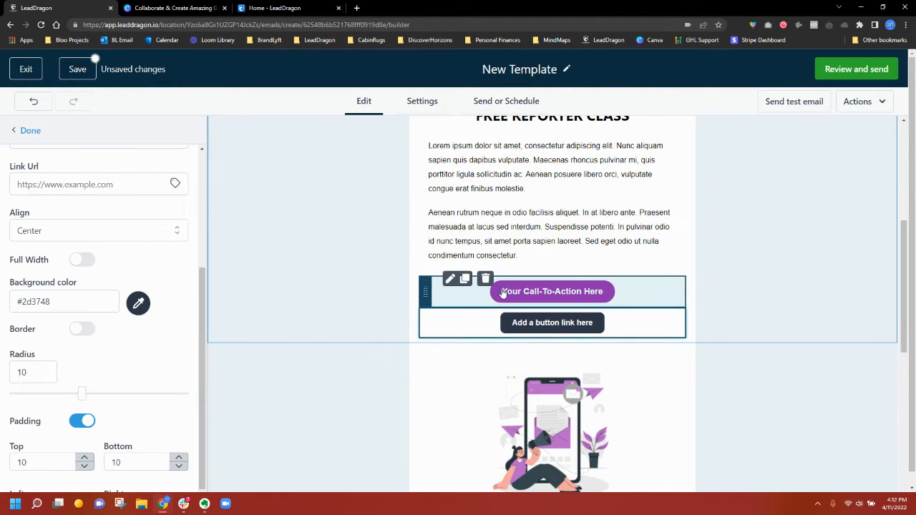
pyautogui.click(486, 279)
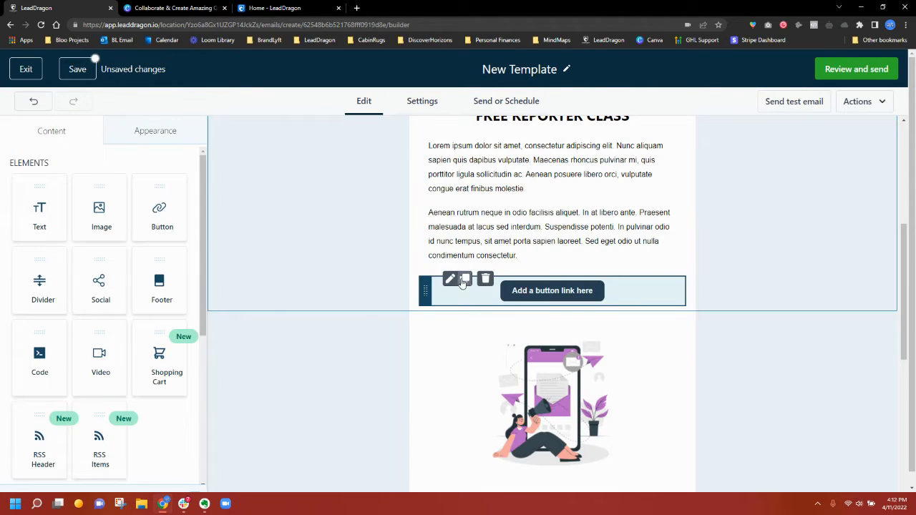
pyautogui.click(465, 281)
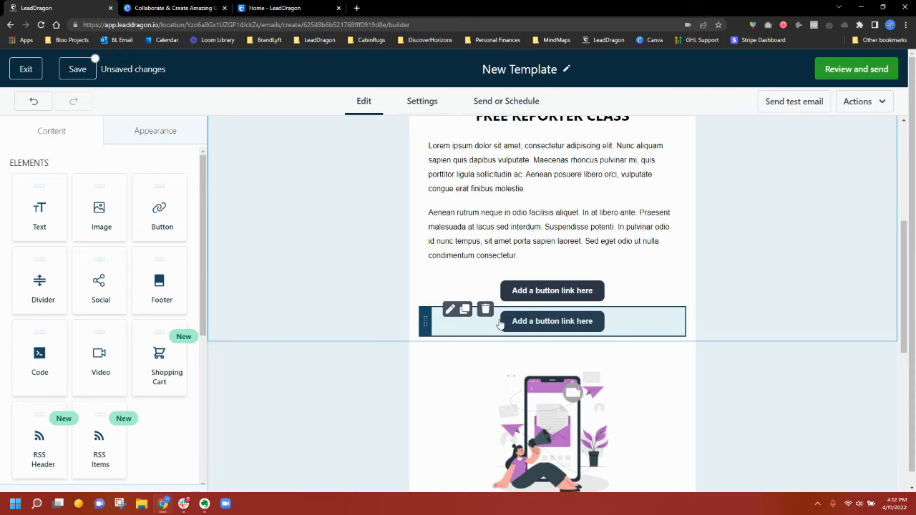
pyautogui.click(486, 309)
pyautogui.click(525, 299)
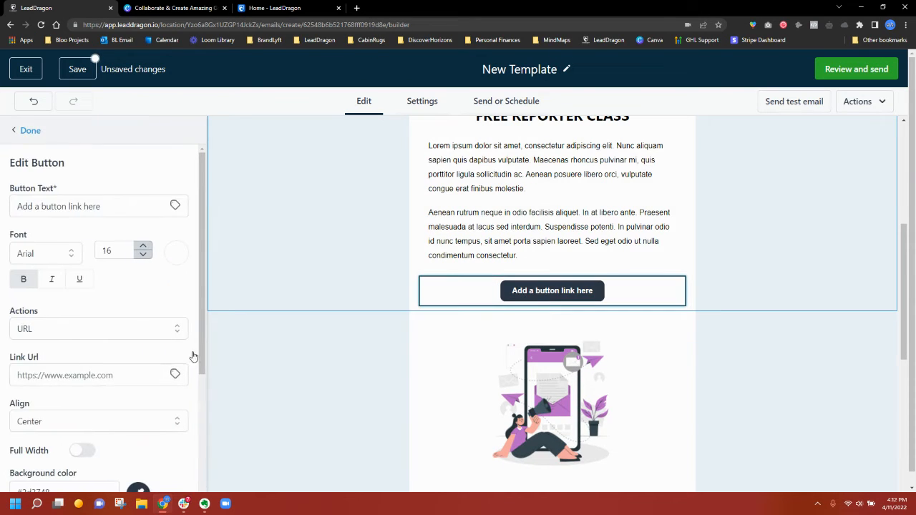
pyautogui.click(81, 374)
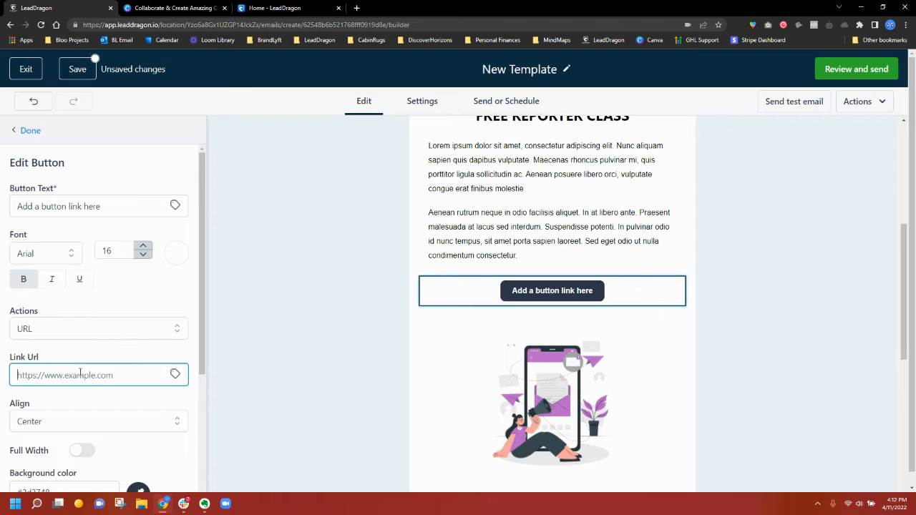
pyautogui.write('HTT')
pyautogui.press('BackSpace')
pyautogui.press('BackSpace')
pyautogui.press('BackSpace')
pyautogui.write('H')
pyautogui.click(58, 358)
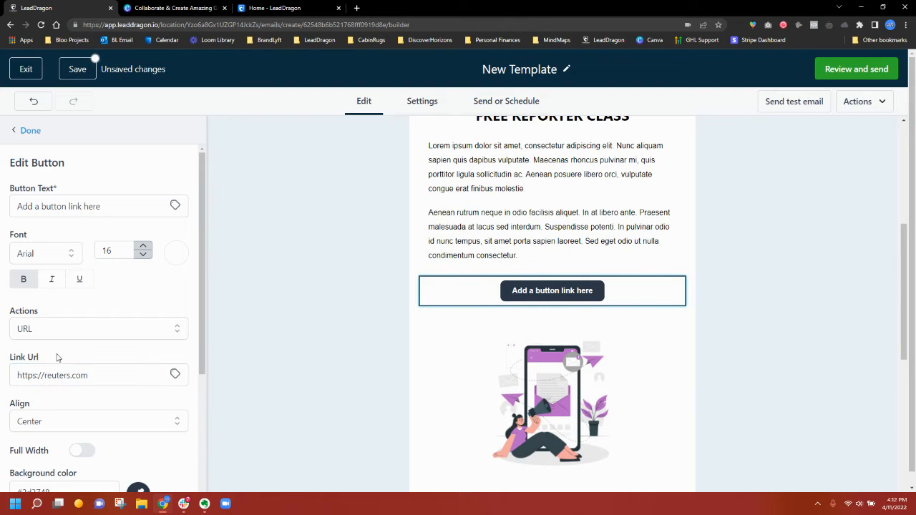
pyautogui.click(60, 206)
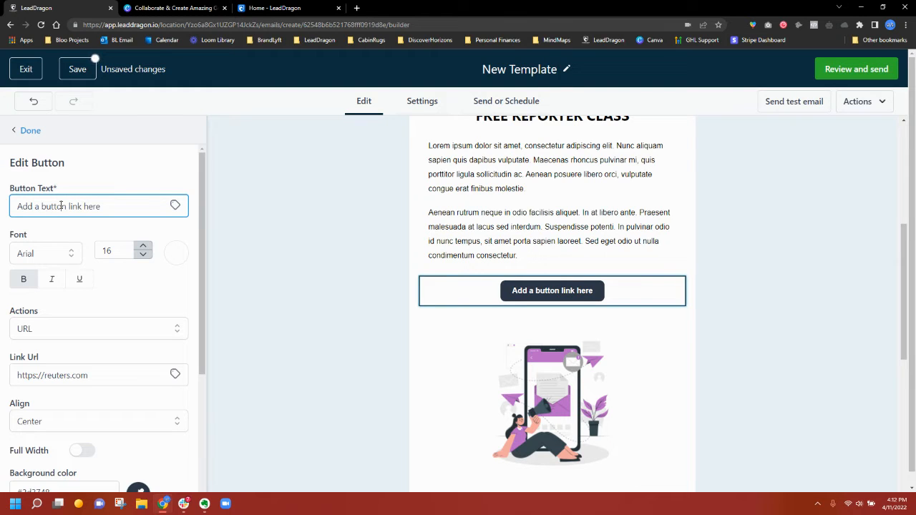
pyautogui.tripleClick(61, 206)
pyautogui.write('regist')
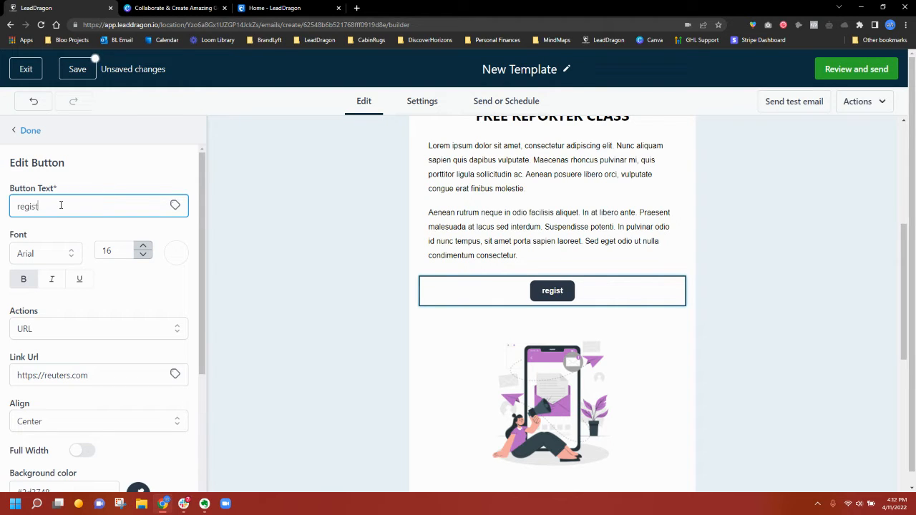
pyautogui.write('er for event')
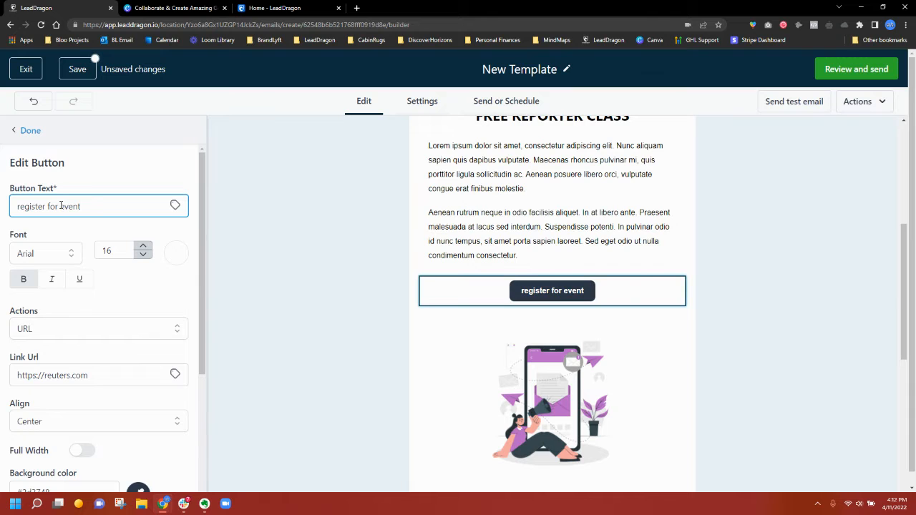
pyautogui.scroll(2, 511, 366)
pyautogui.click(536, 307)
pyautogui.scroll(-3, 640, 342)
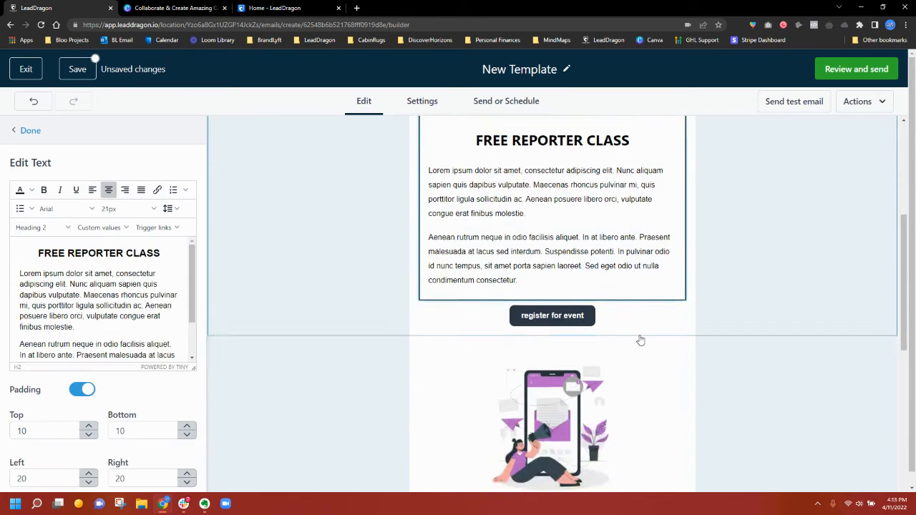
# - Delete the illustration and add a YouTube video block with the pasted ski video link
pyautogui.click(571, 375)
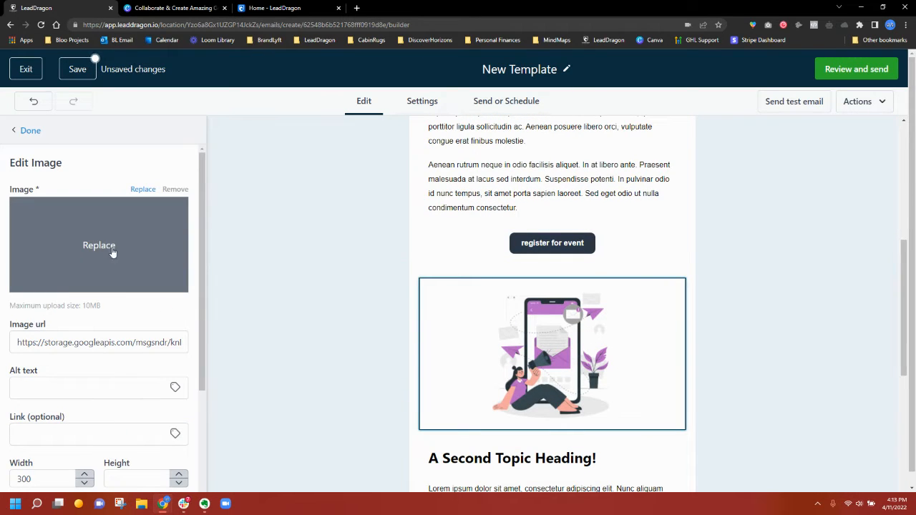
pyautogui.moveTo(492, 283)
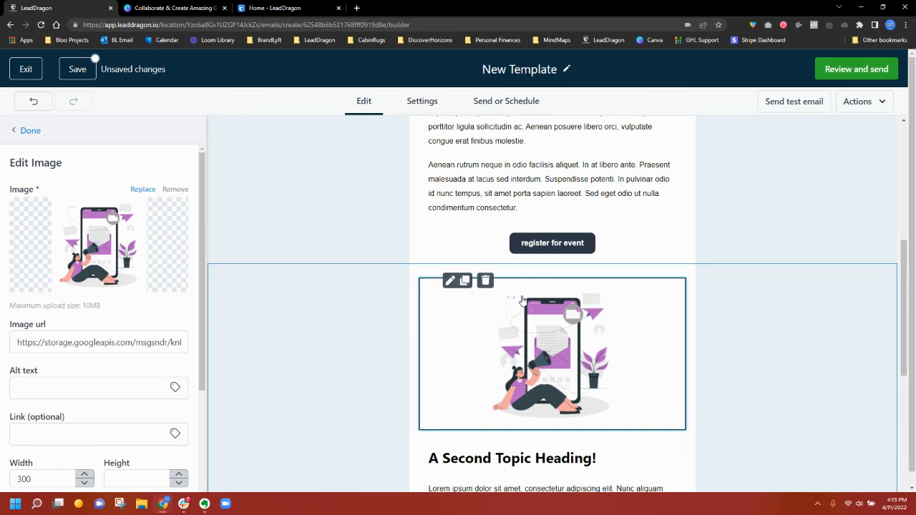
pyautogui.click(487, 281)
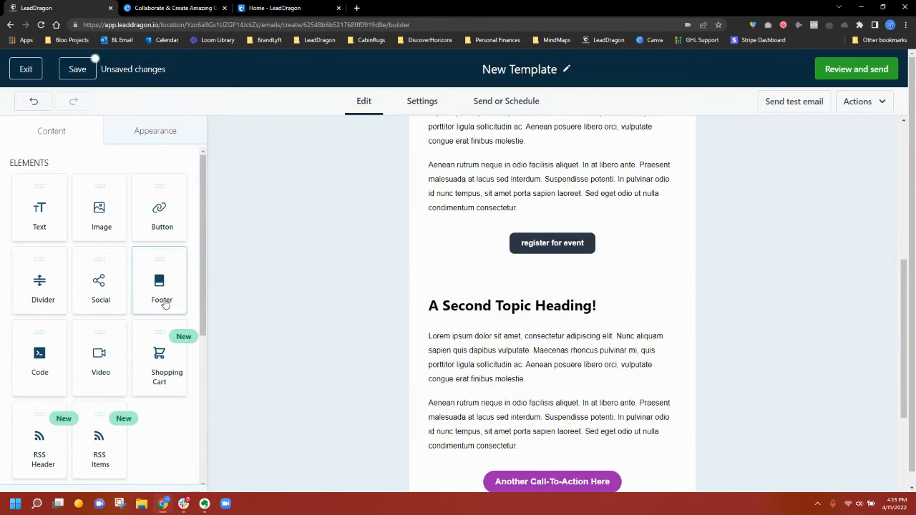
pyautogui.moveTo(107, 373); pyautogui.dragTo(510, 326)
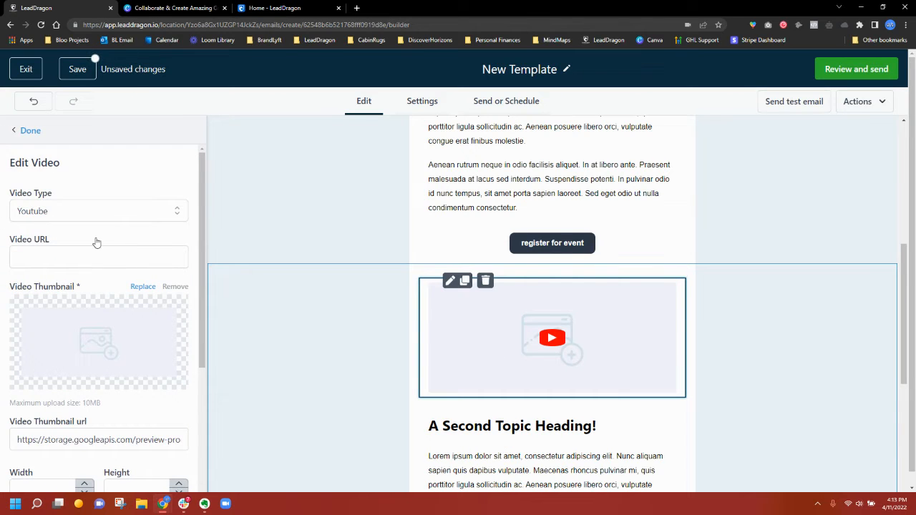
pyautogui.click(59, 210)
pyautogui.click(65, 211)
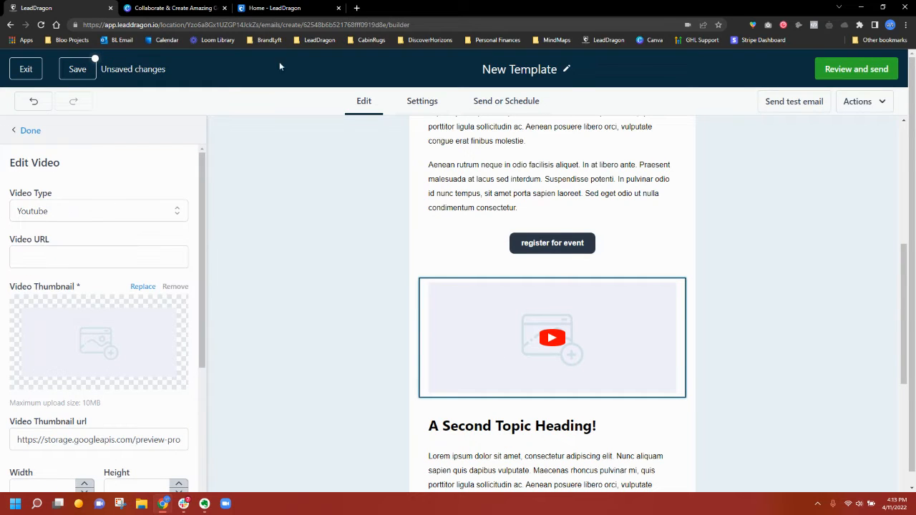
pyautogui.click(355, 7)
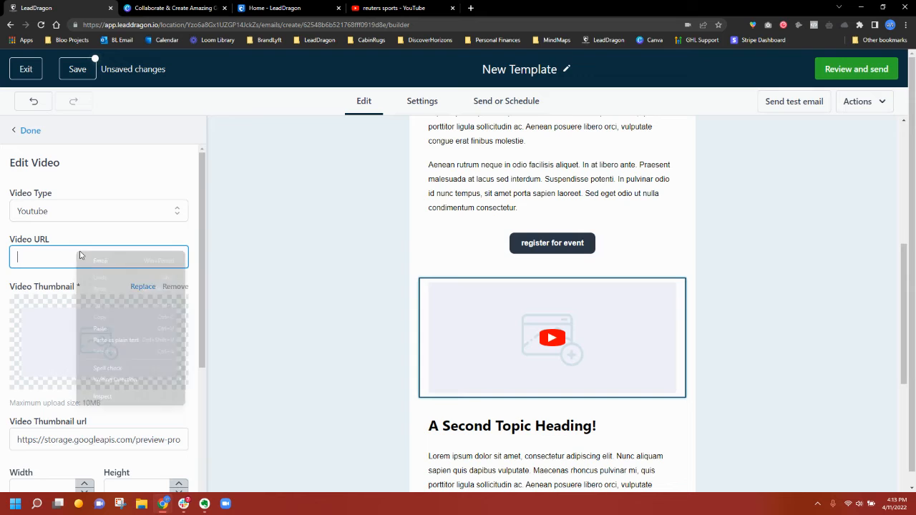
pyautogui.rightClick(78, 252)
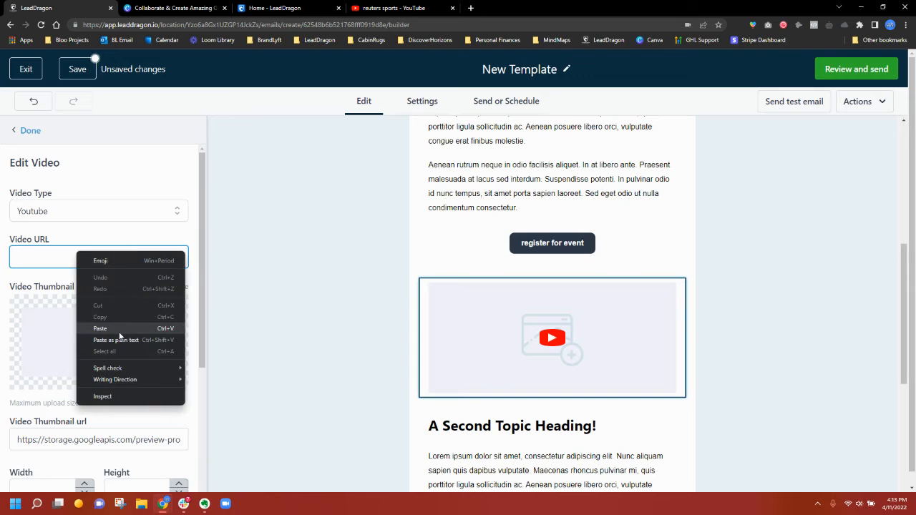
pyautogui.click(119, 329)
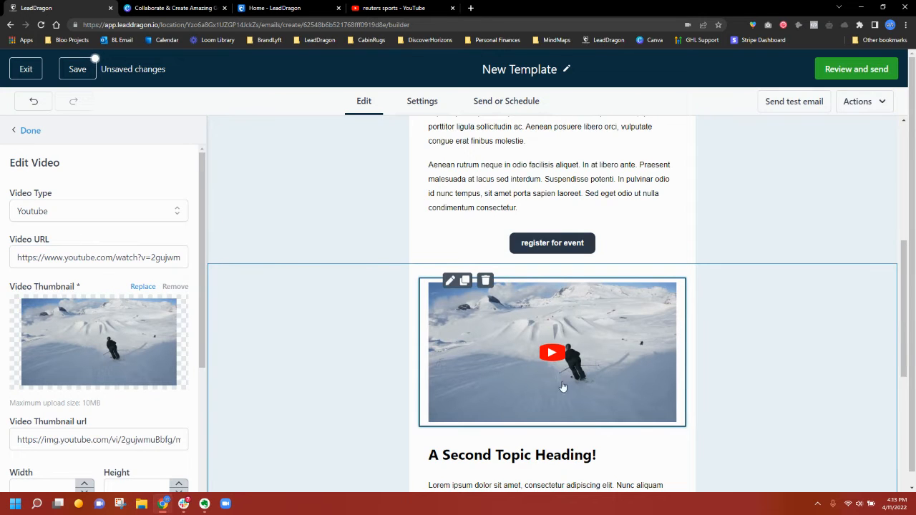
pyautogui.scroll(-3, 582, 342)
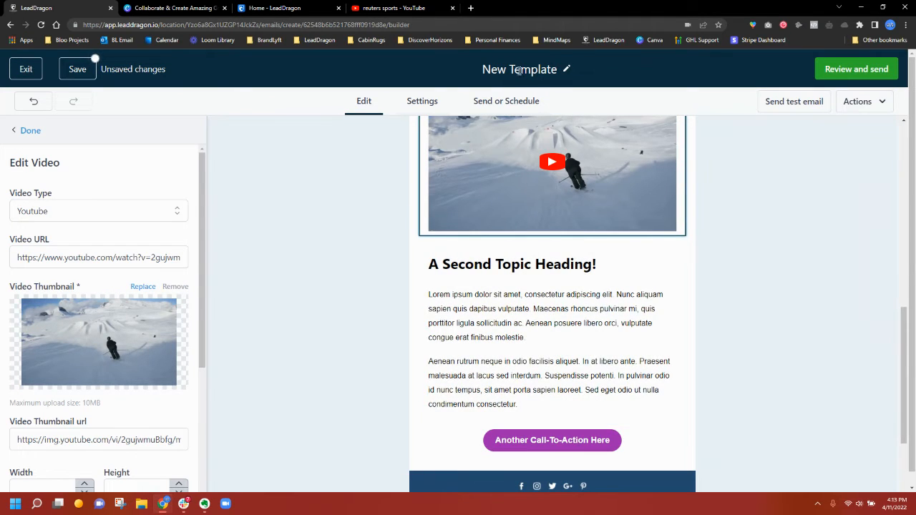
pyautogui.scroll(1, 552, 266)
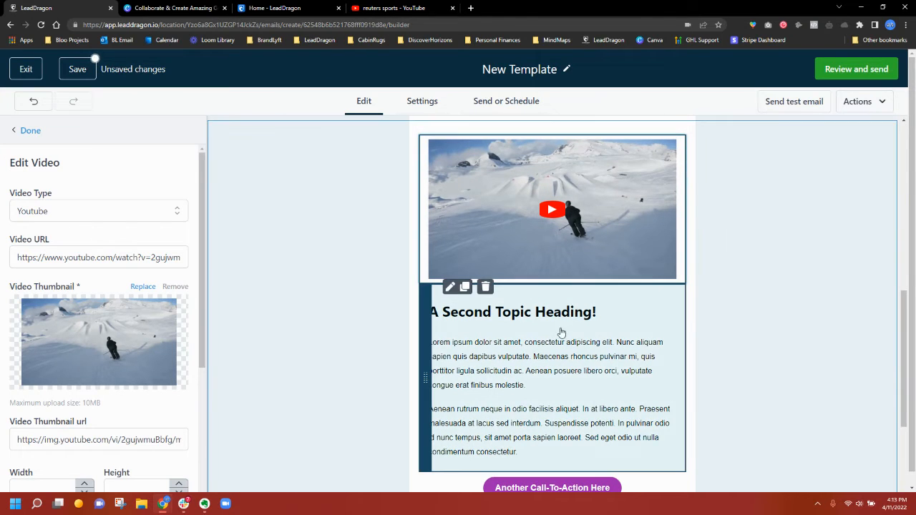
pyautogui.scroll(-1, 620, 346)
pyautogui.scroll(3, 523, 195)
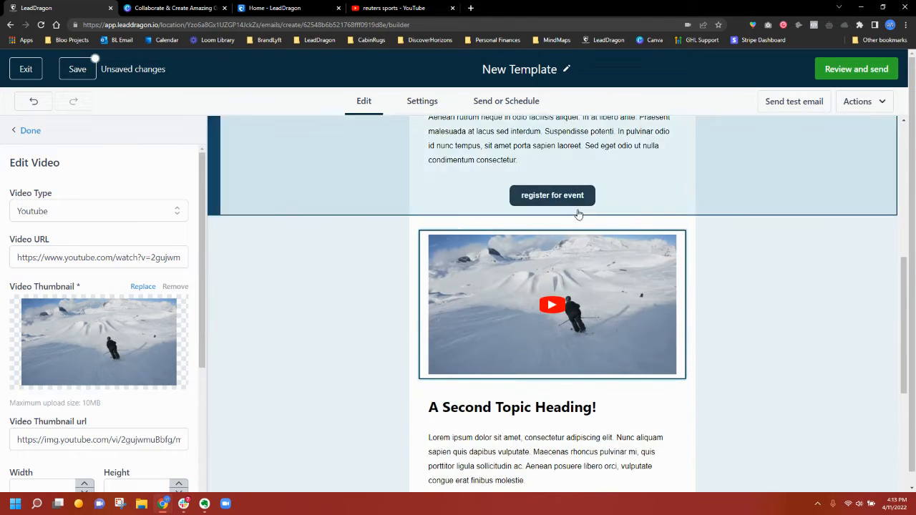
# - Duplicate the 'register for event' button, move the copy below the second topic, and remove the purple call-to-action
pyautogui.click(465, 184)
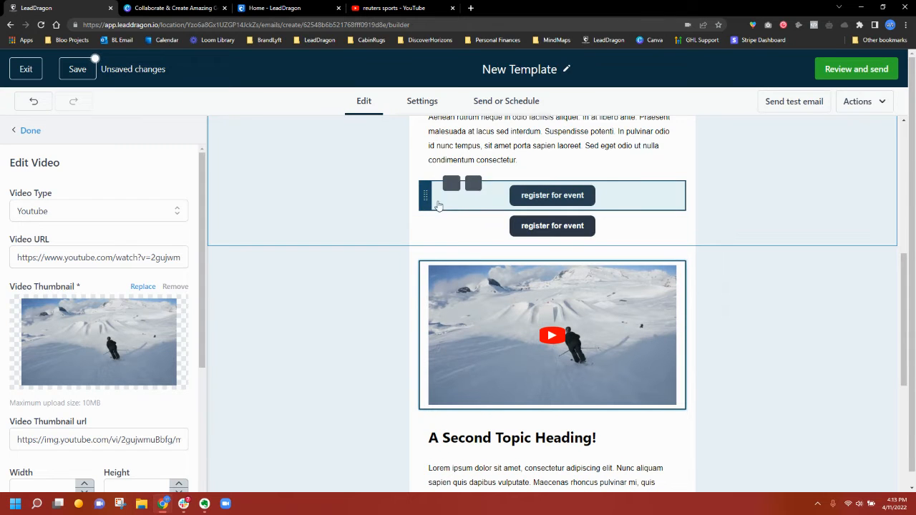
pyautogui.moveTo(424, 201); pyautogui.dragTo(484, 405)
pyautogui.scroll(-3, 483, 405)
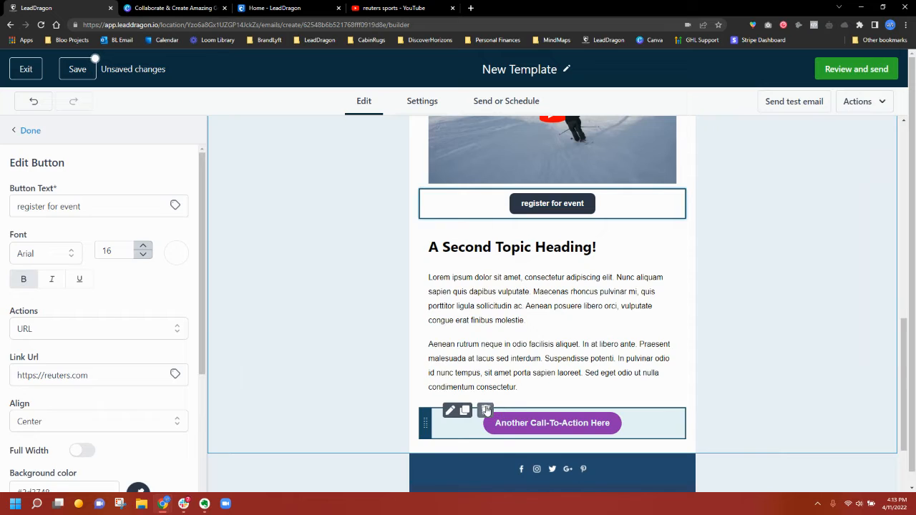
pyautogui.press('Escape')
pyautogui.moveTo(425, 204); pyautogui.dragTo(438, 368)
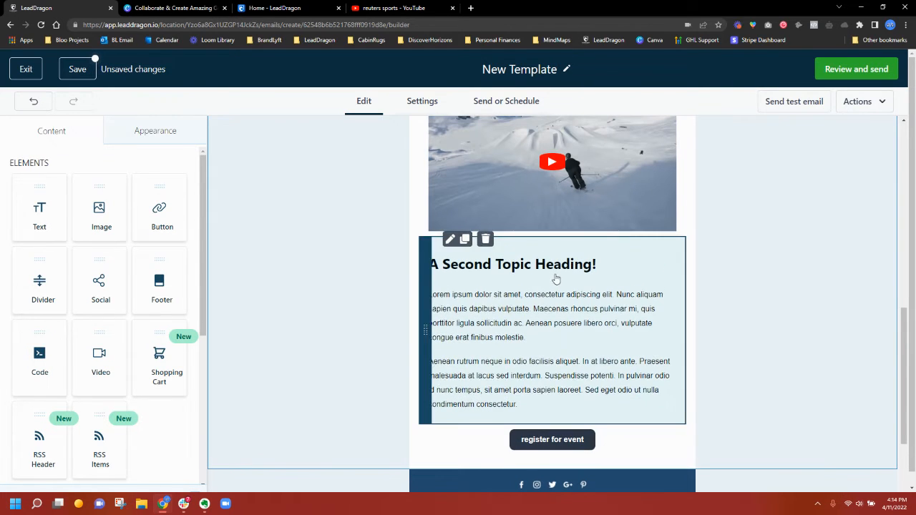
pyautogui.click(555, 279)
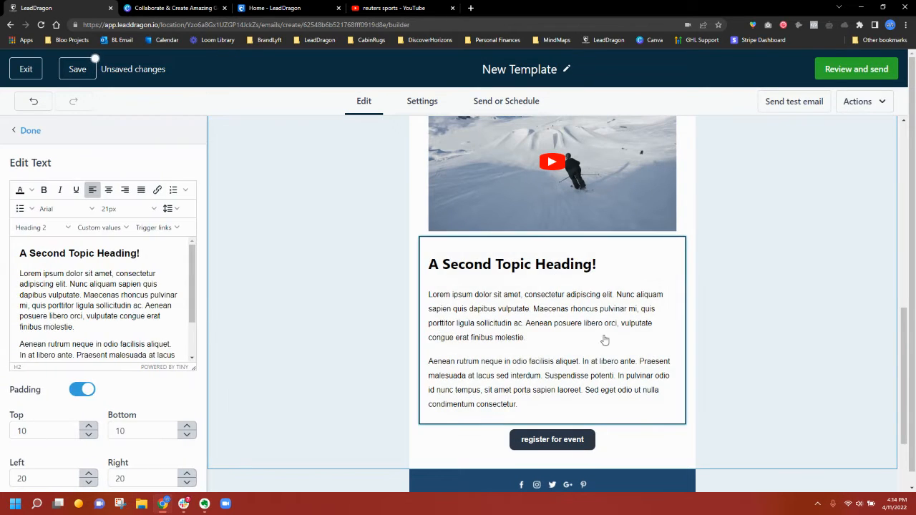
pyautogui.scroll(5, 607, 337)
pyautogui.scroll(1, 501, 250)
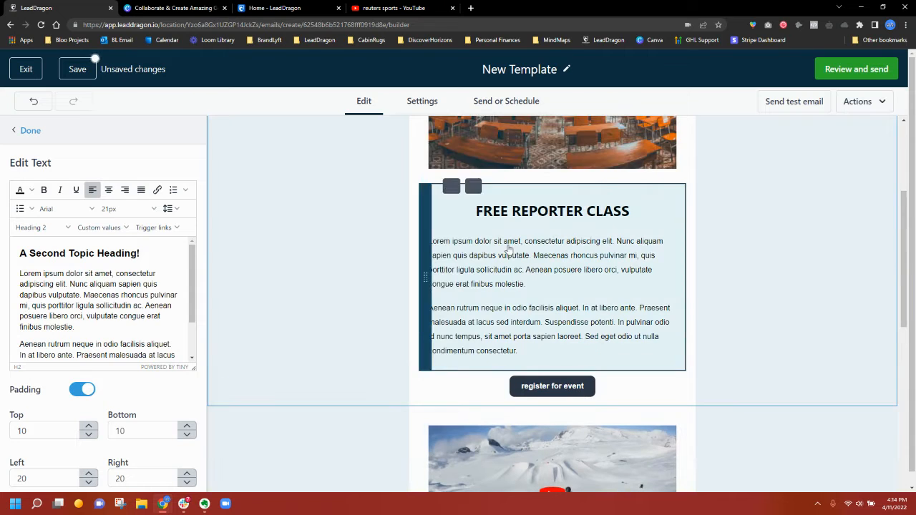
pyautogui.scroll(3, 612, 250)
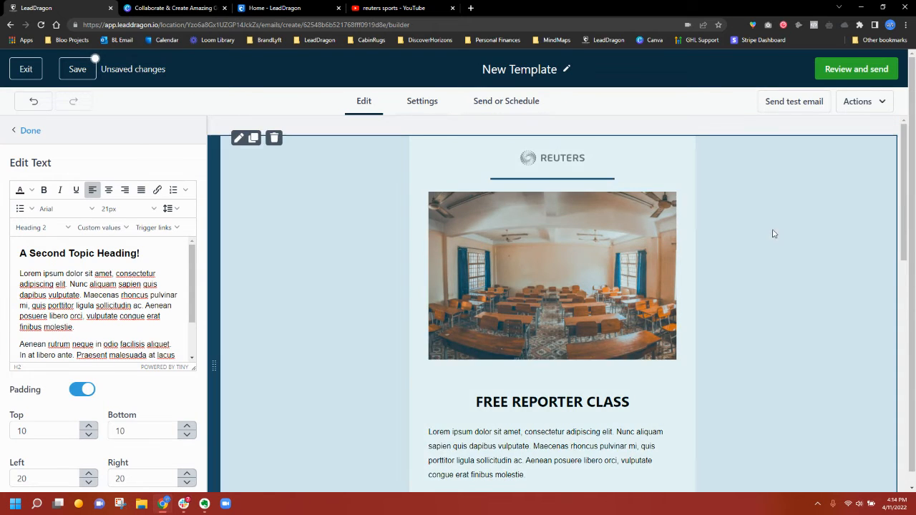
pyautogui.click(772, 232)
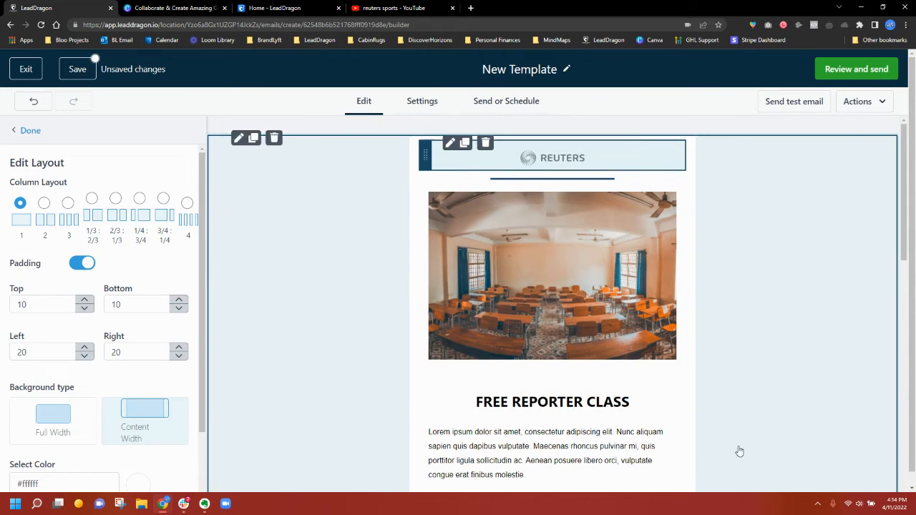
pyautogui.scroll(-1, 572, 322)
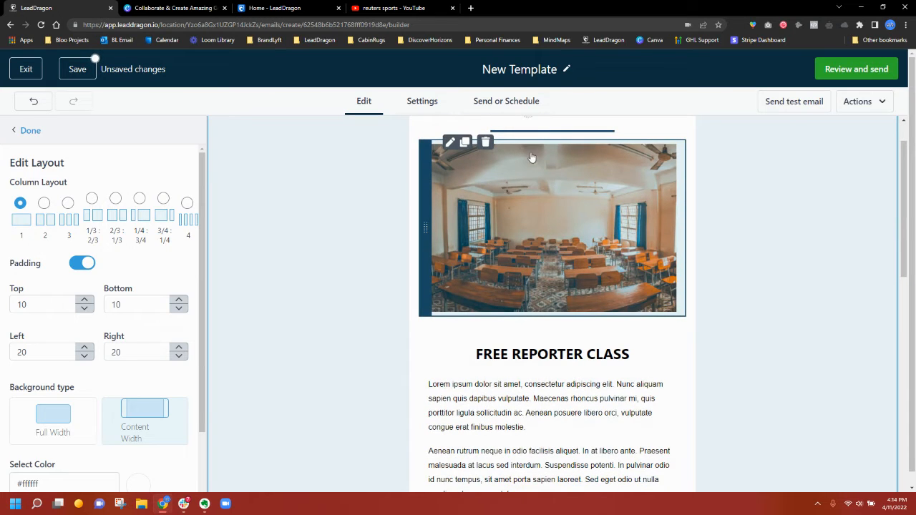
pyautogui.scroll(-4, 526, 189)
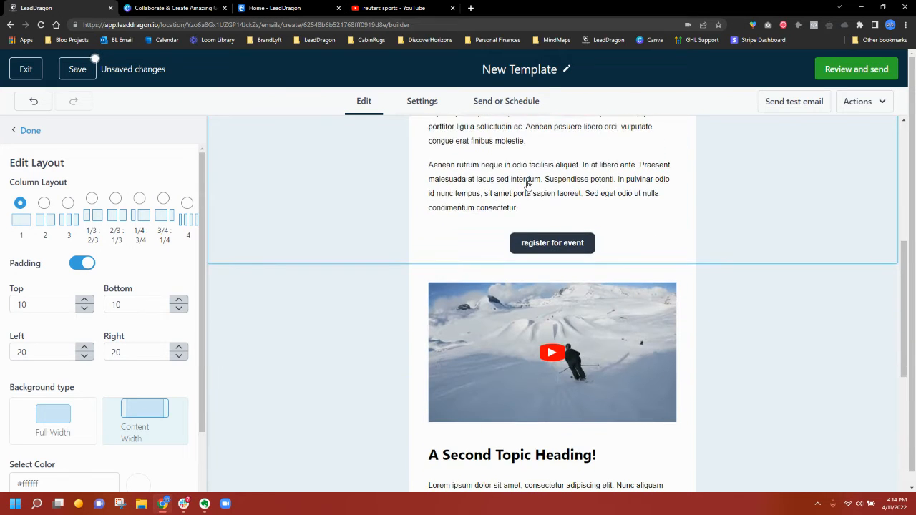
pyautogui.scroll(3, 660, 236)
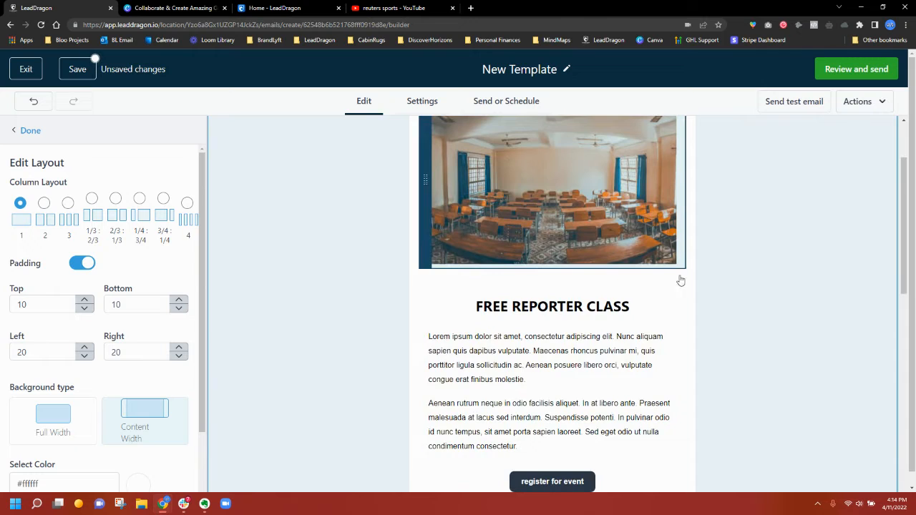
pyautogui.scroll(2, 681, 281)
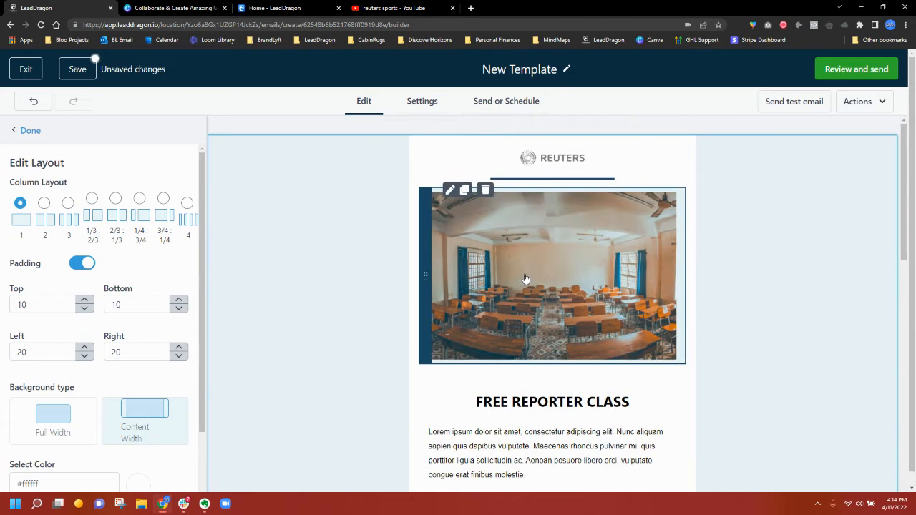
# - Start a new Email Newsletter design in Canva and dismiss the onboarding video
pyautogui.click(226, 7)
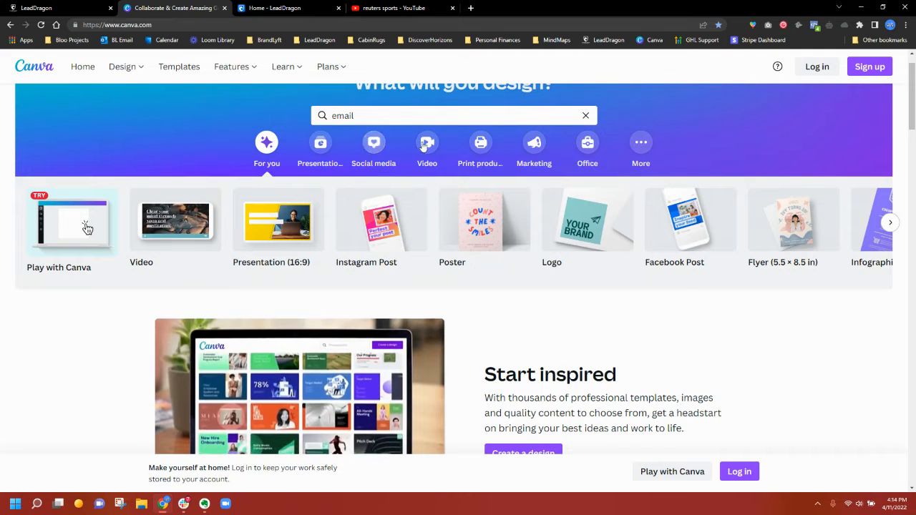
pyautogui.scroll(1, 424, 145)
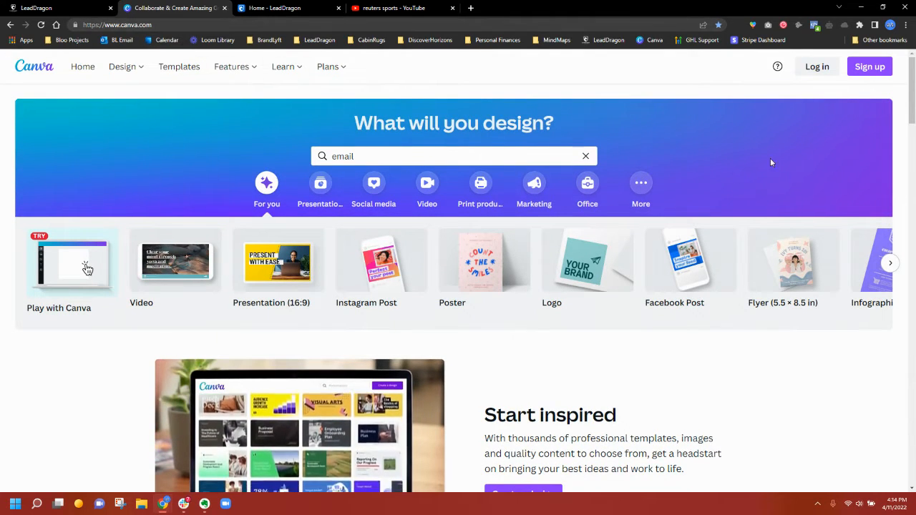
pyautogui.click(337, 155)
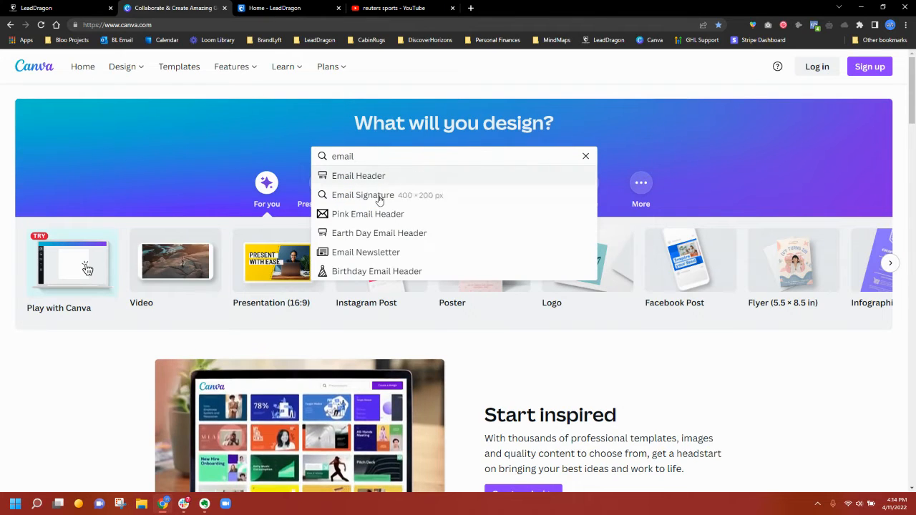
pyautogui.click(364, 256)
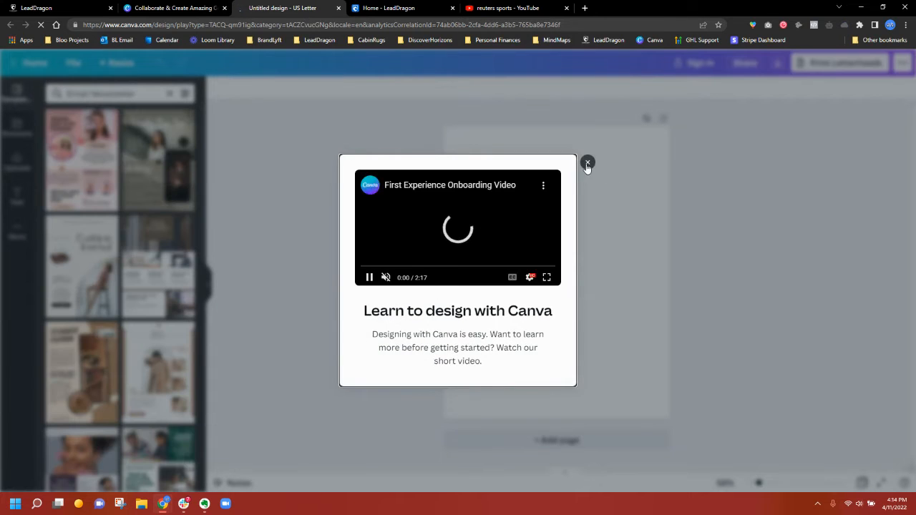
pyautogui.click(587, 163)
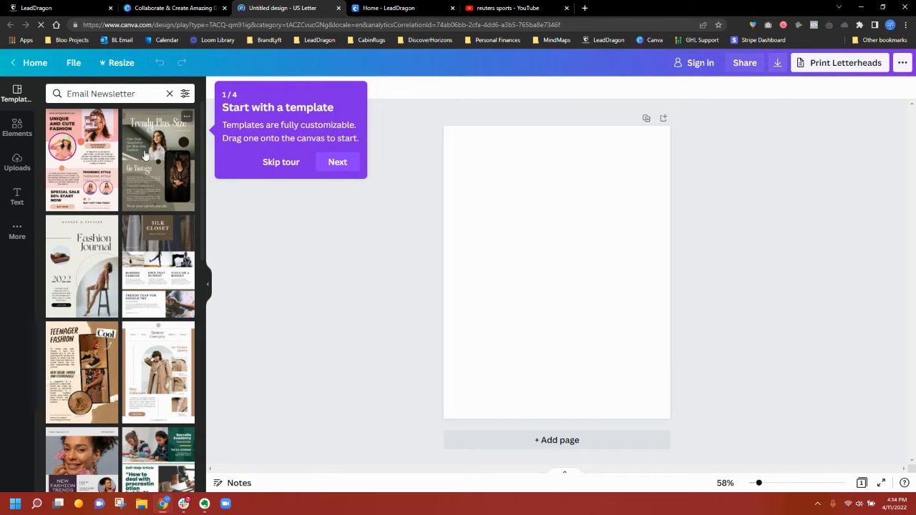
# - Browse newsletter templates, skip the sign-in prompt, and open Light Green Fashion Email Newsletter
pyautogui.scroll(-3, 157, 286)
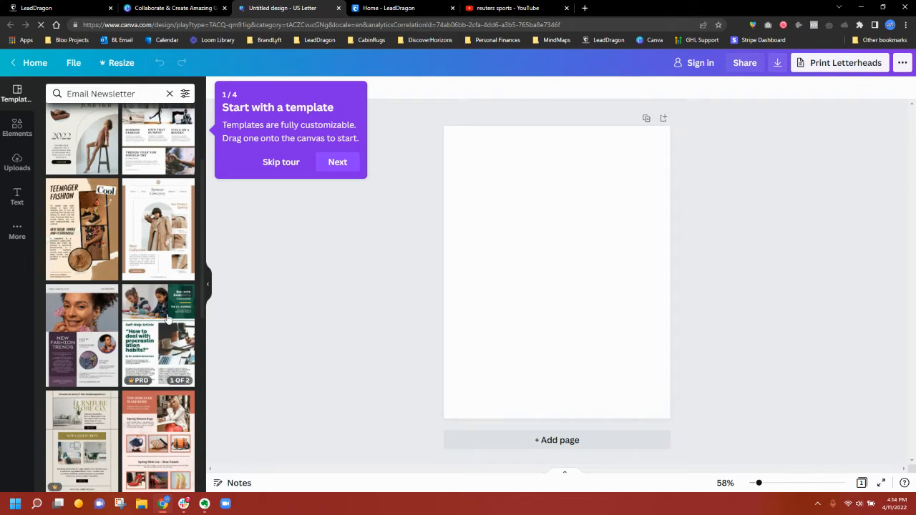
pyautogui.click(167, 315)
pyautogui.click(92, 221)
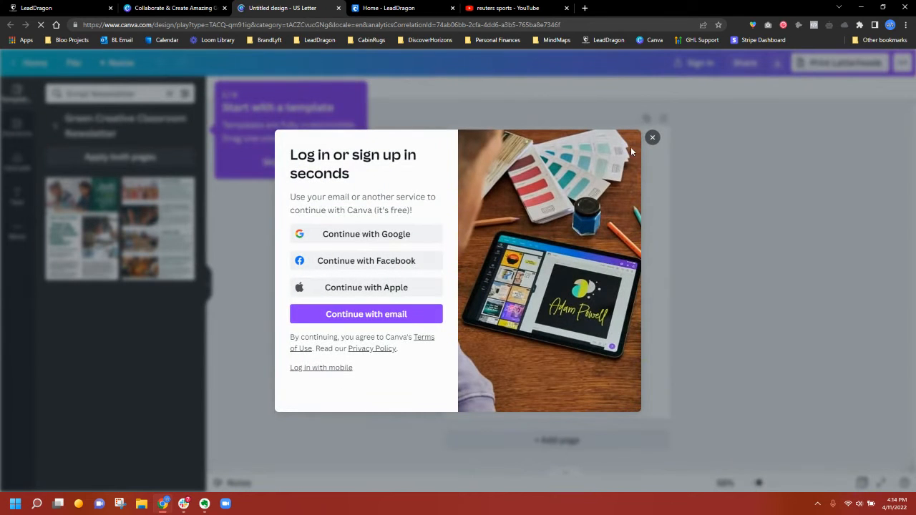
pyautogui.click(347, 315)
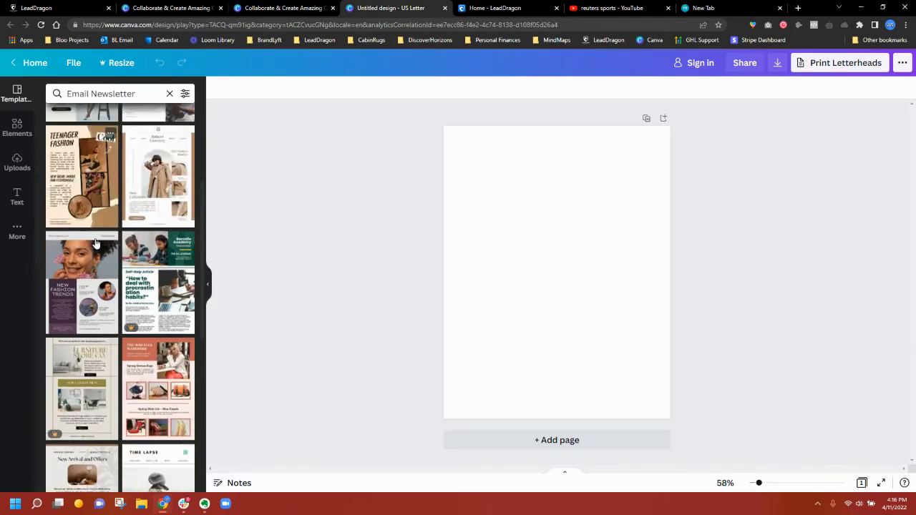
pyautogui.scroll(-3, 120, 301)
pyautogui.click(169, 350)
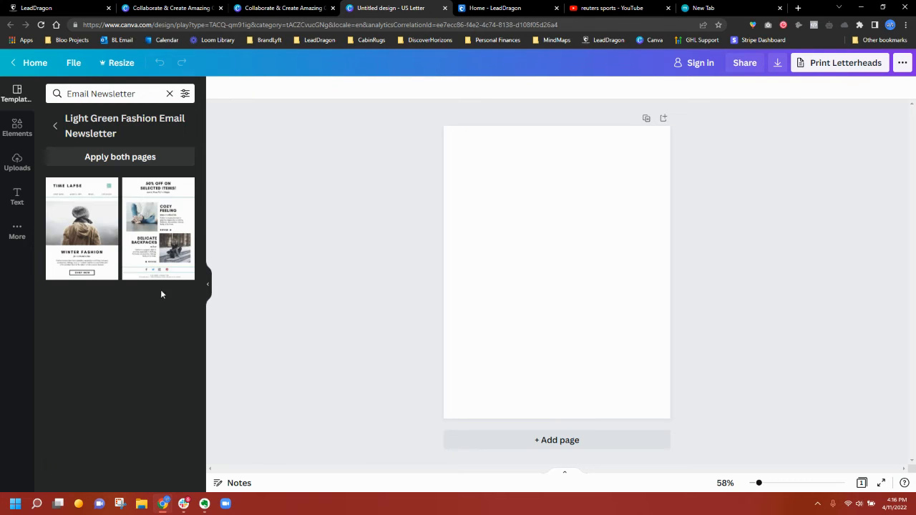
# - Apply the Time Lapse page and replace the TIME LAPSE heading with 'dsjkfndsjf'
pyautogui.click(79, 224)
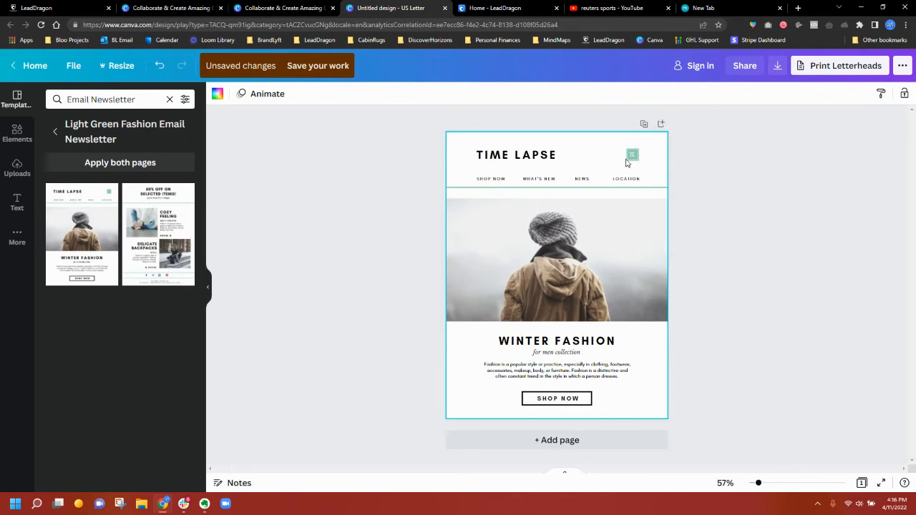
pyautogui.click(630, 156)
pyautogui.click(743, 160)
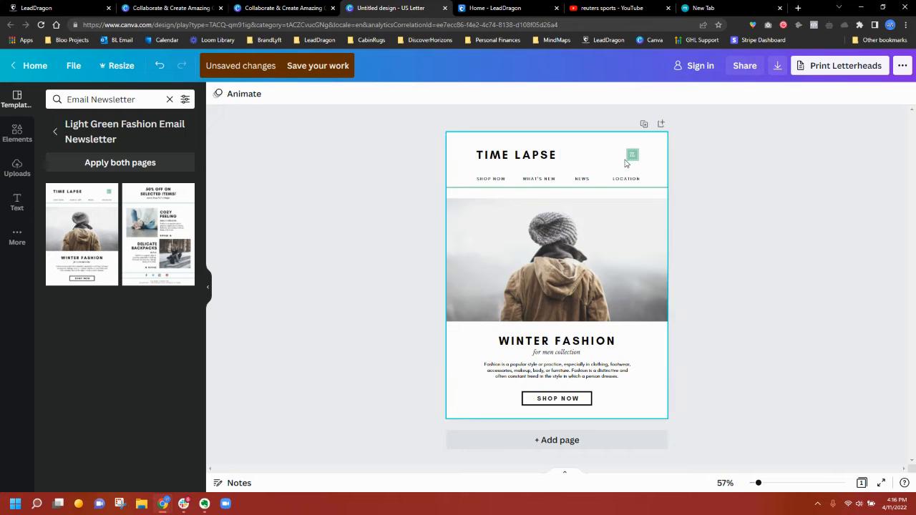
pyautogui.doubleClick(532, 153)
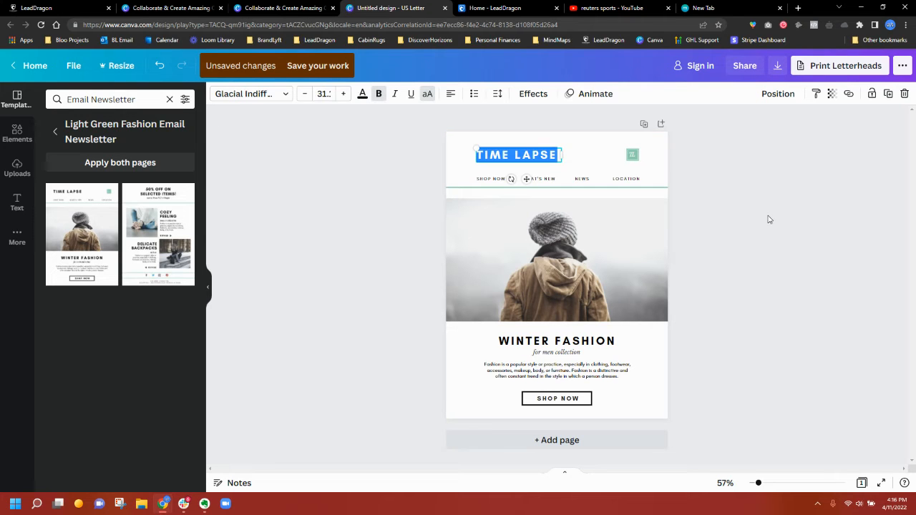
pyautogui.write('dsjkfndsjf')
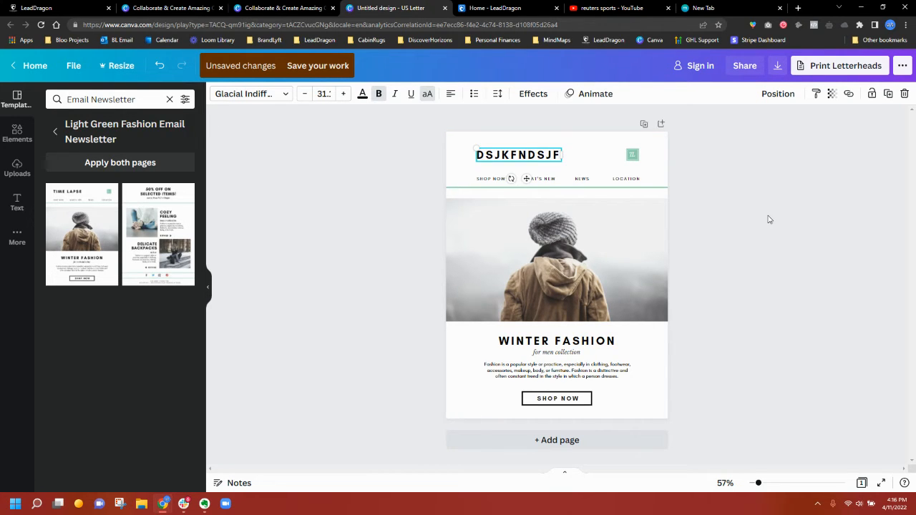
pyautogui.click(630, 229)
# - Check the uploads panel and the SHOP NOW button, then bring up the download options
pyautogui.click(9, 171)
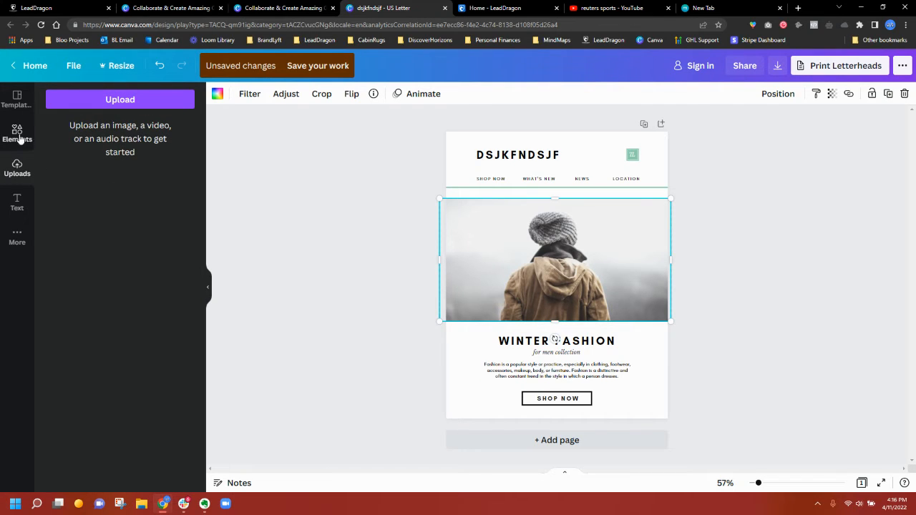
pyautogui.click(573, 406)
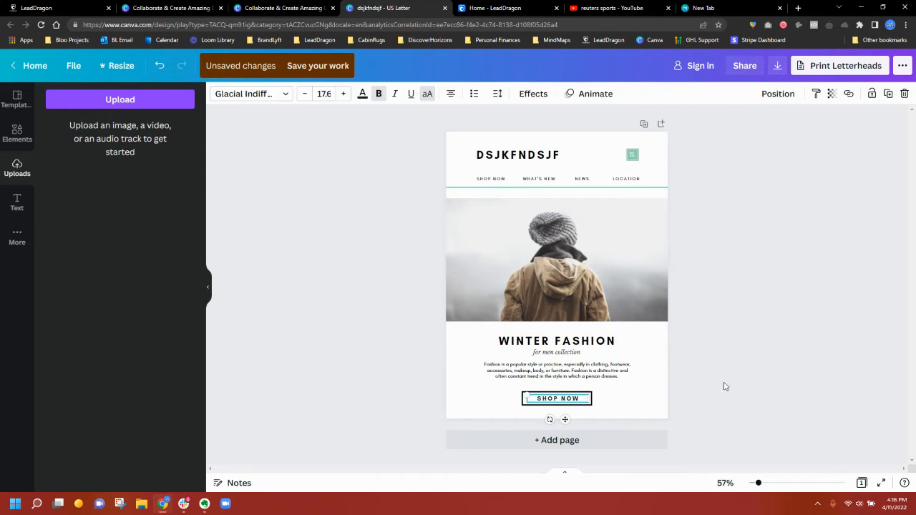
pyautogui.click(828, 348)
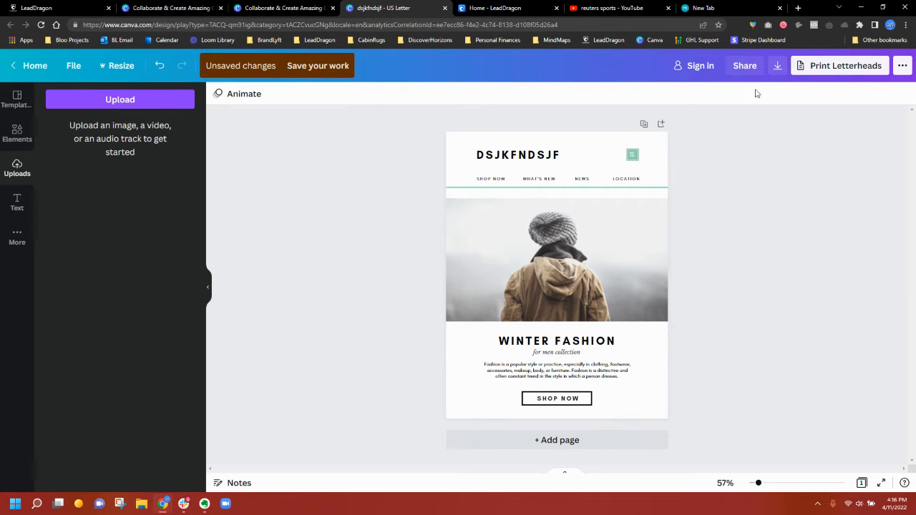
pyautogui.click(778, 66)
# - Download the design as dsjkfndsjf.png to the desktop and return to the LeadDragon tab
pyautogui.click(790, 243)
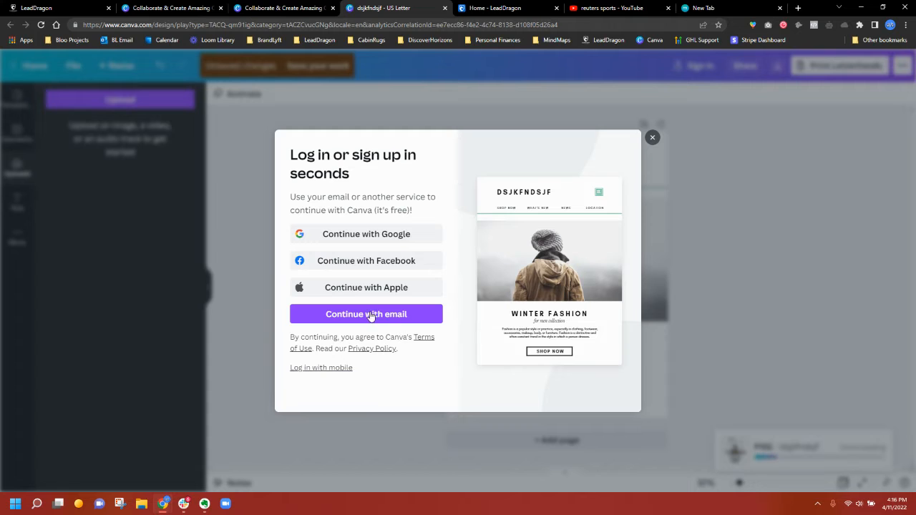
pyautogui.click(383, 320)
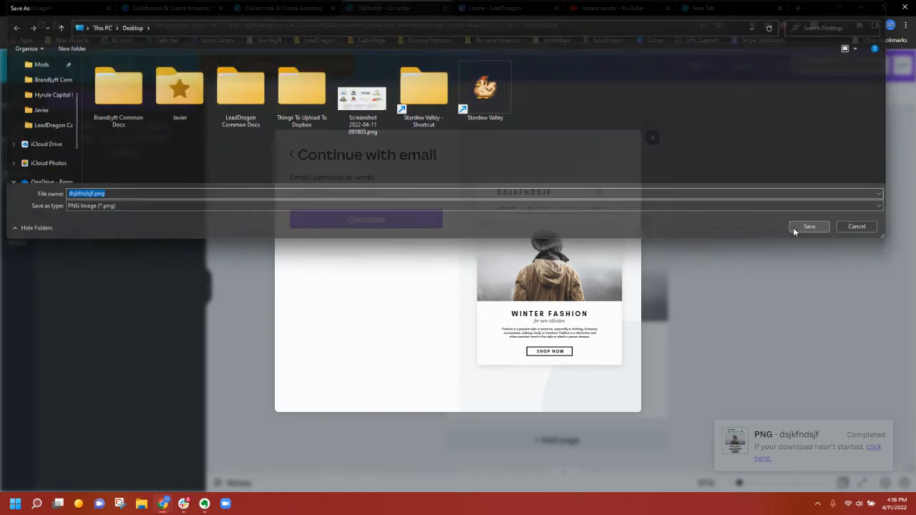
pyautogui.click(793, 227)
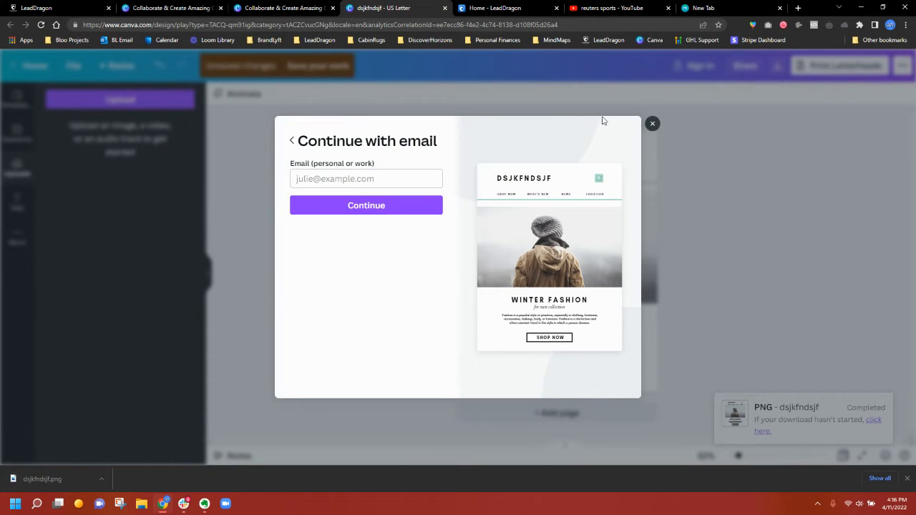
pyautogui.click(650, 124)
pyautogui.click(152, 6)
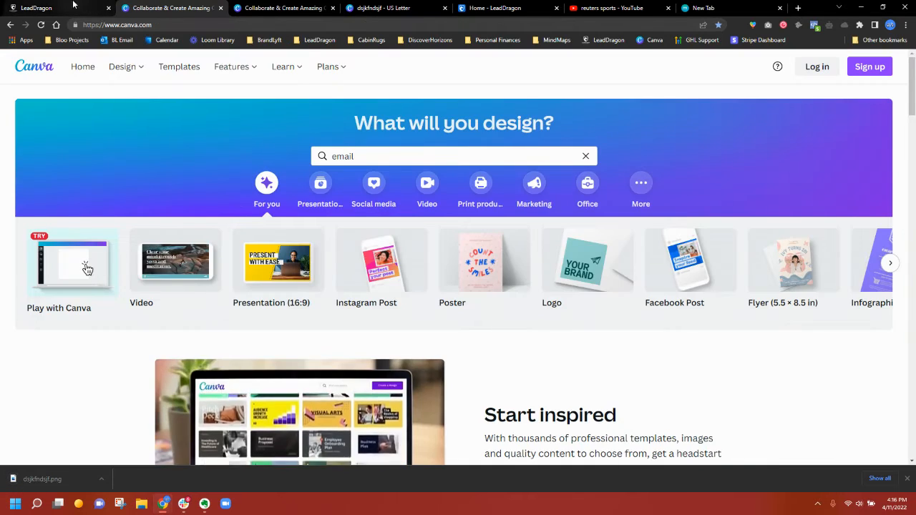
pyautogui.hotkey('ctrl', '1')
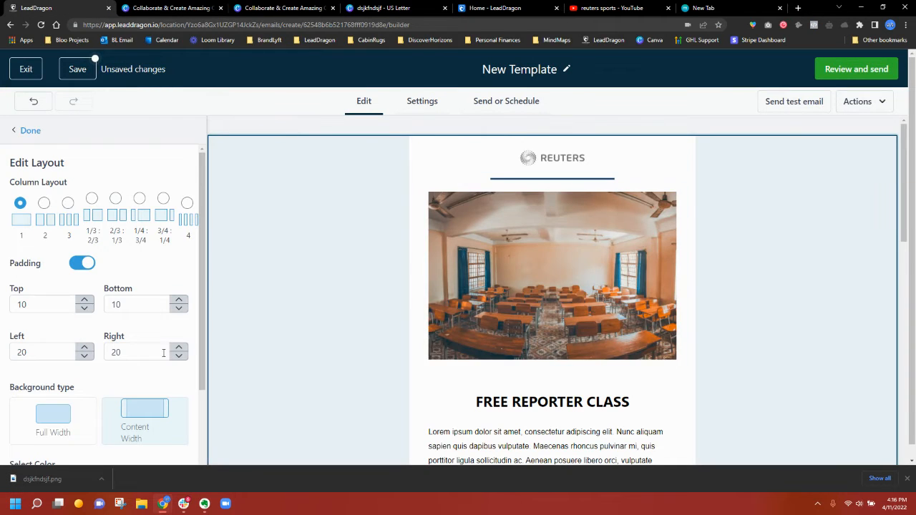
# - Upload dsjkfndsjf.png to My Media and use it in place of the classroom photo
pyautogui.click(563, 267)
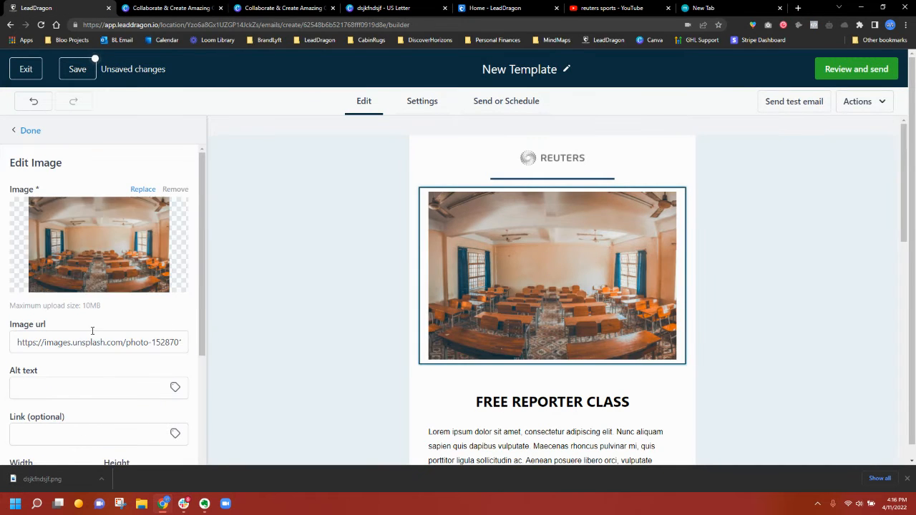
pyautogui.click(98, 286)
pyautogui.moveTo(78, 484); pyautogui.dragTo(333, 420)
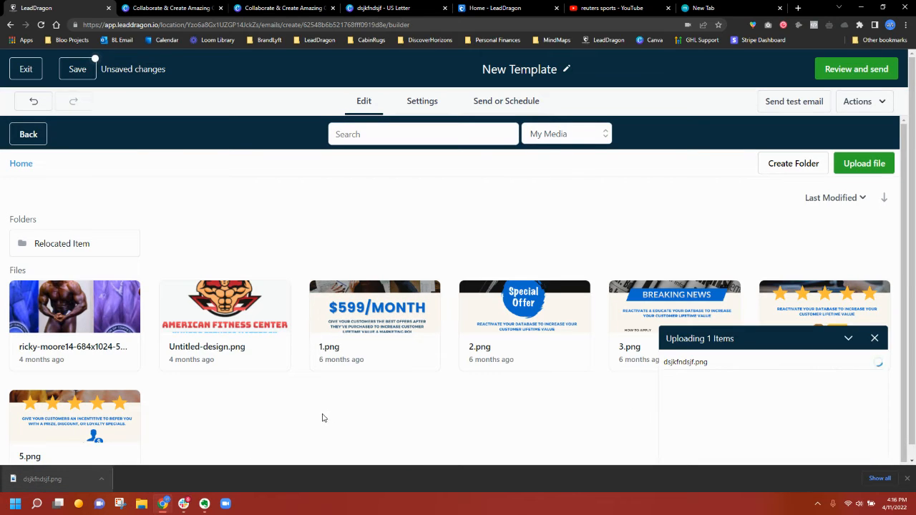
pyautogui.click(104, 312)
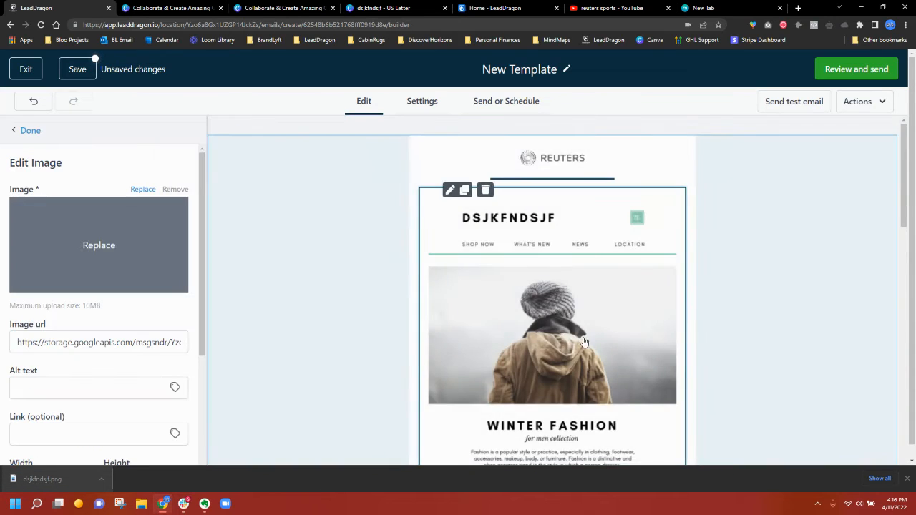
pyautogui.scroll(-3, 695, 298)
pyautogui.scroll(-2, 695, 299)
pyautogui.scroll(2, 611, 266)
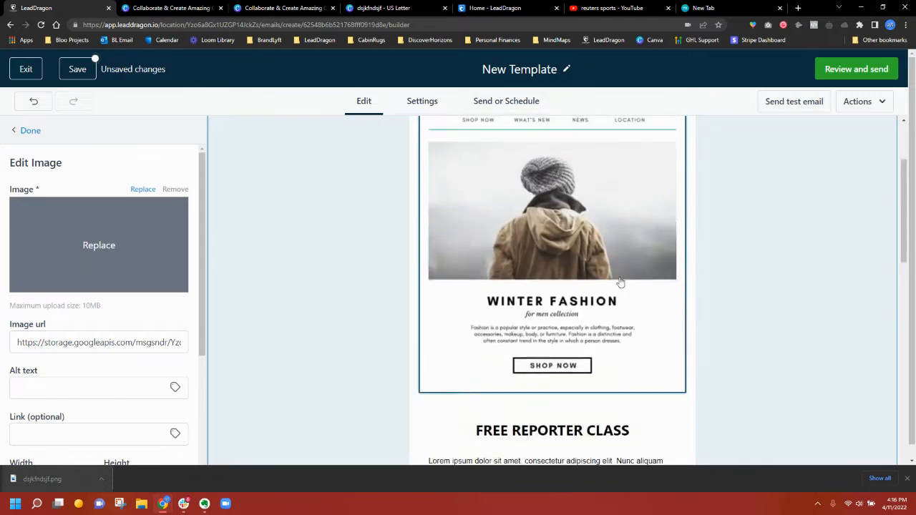
pyautogui.scroll(-4, 620, 280)
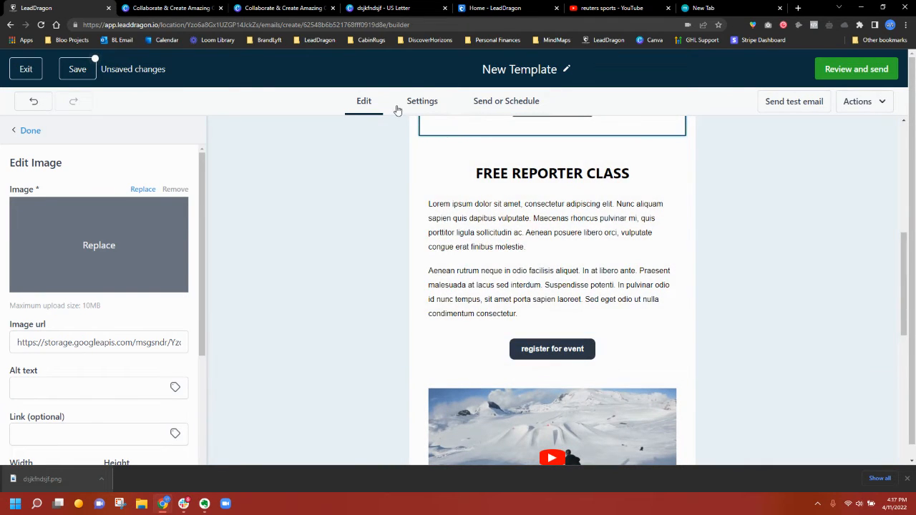
pyautogui.click(398, 108)
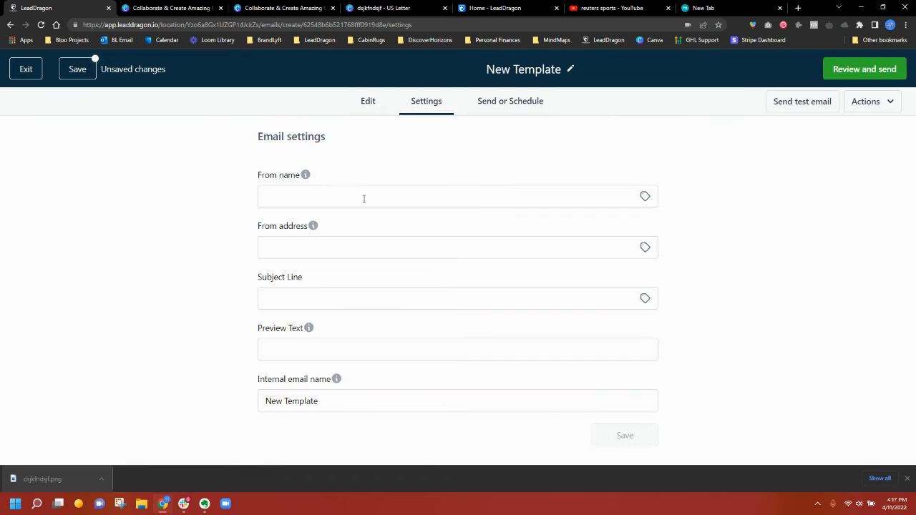
# - Fill in the sender name and From address, and set a subject with first-name tag plus 'e think you might like this!'
pyautogui.click(908, 480)
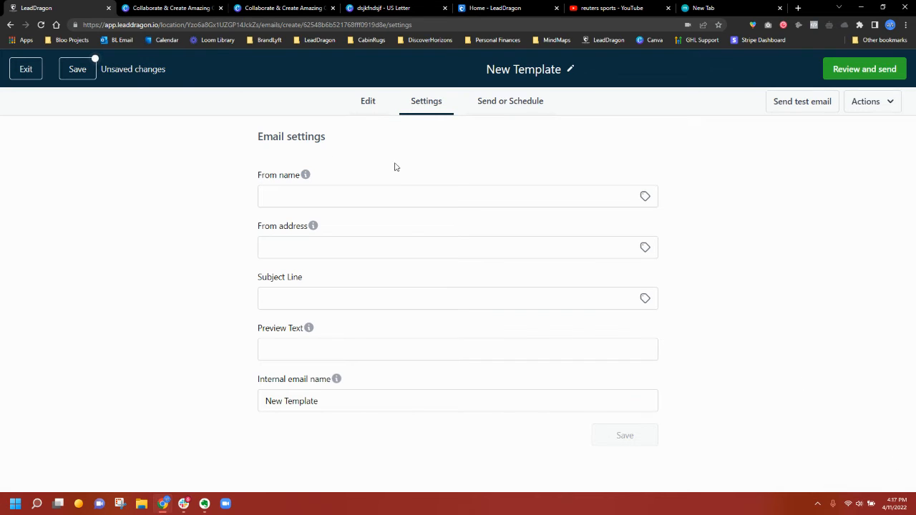
pyautogui.click(331, 192)
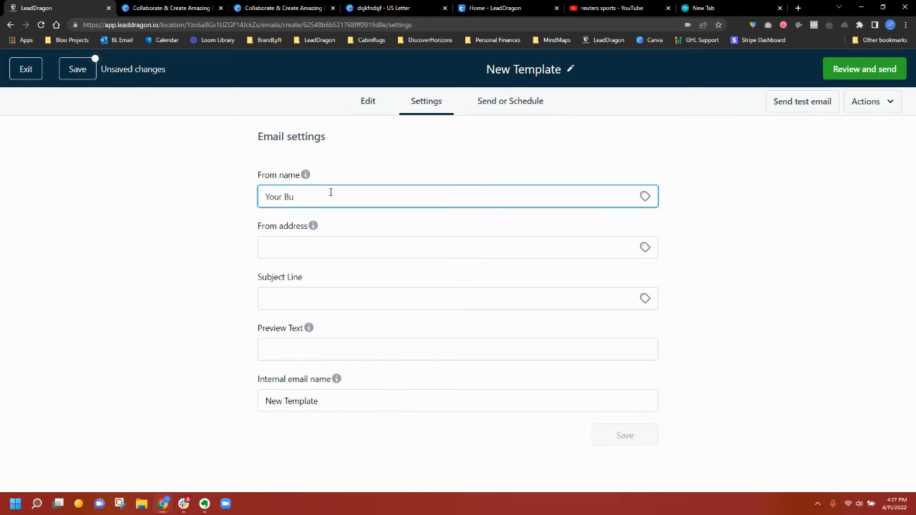
pyautogui.press('Tab')
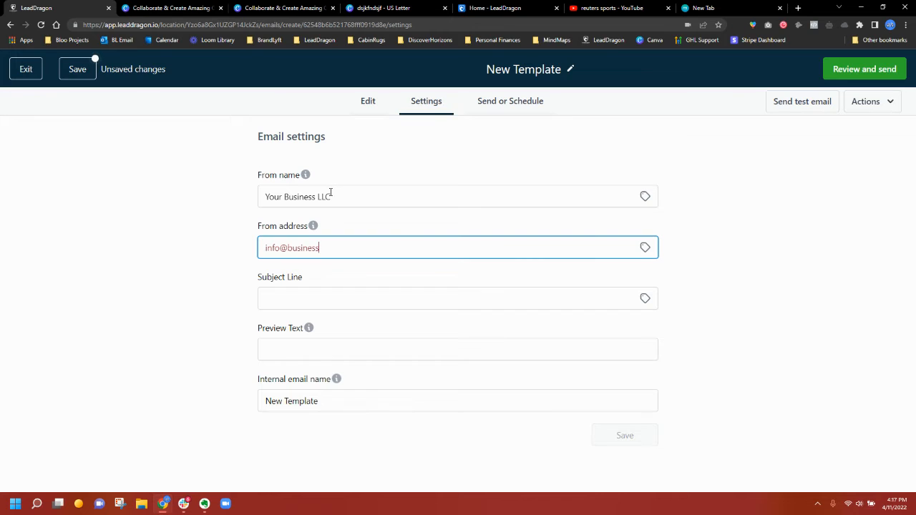
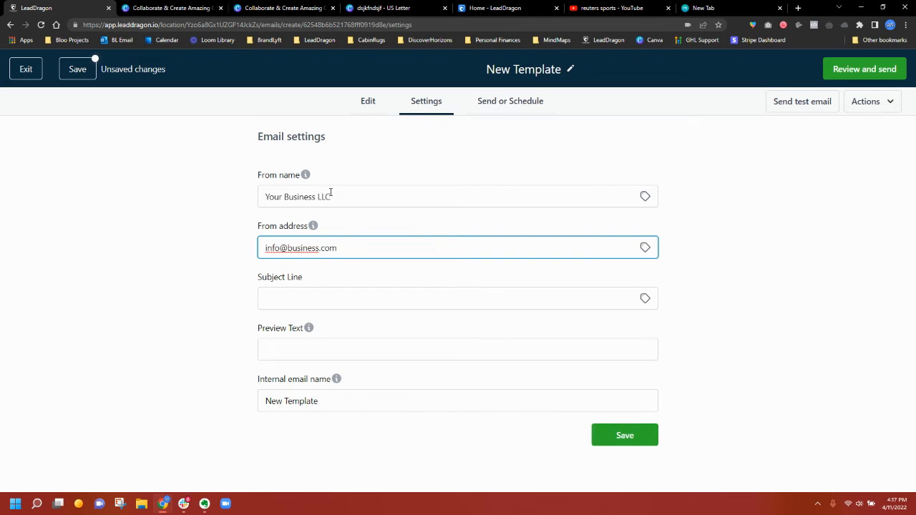
pyautogui.press('Tab')
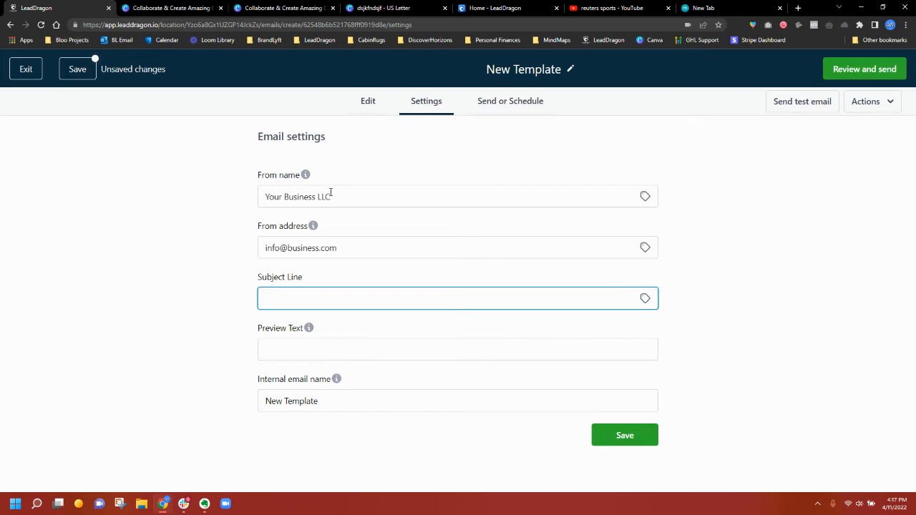
pyautogui.click(646, 299)
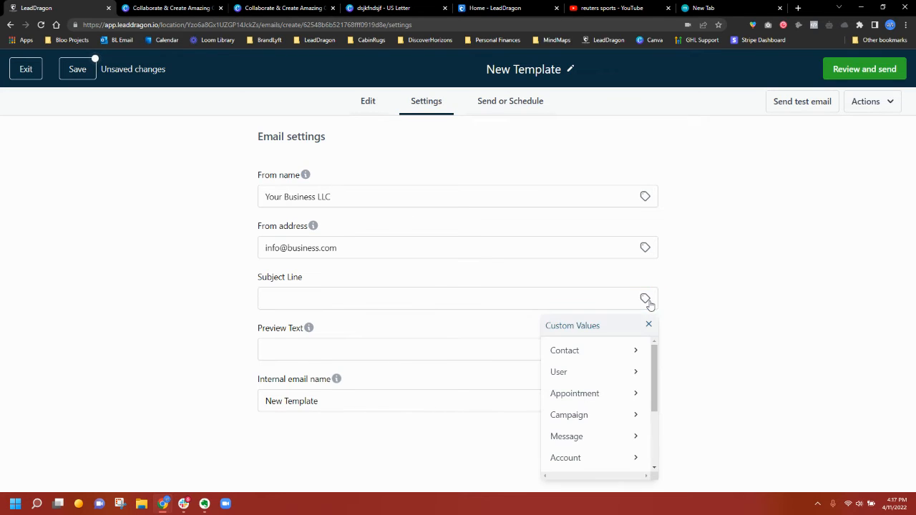
pyautogui.click(634, 350)
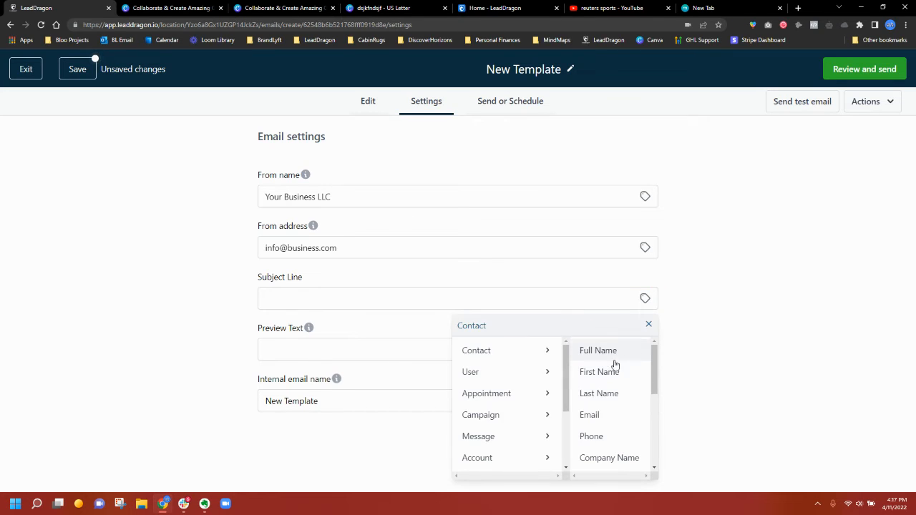
pyautogui.click(606, 372)
pyautogui.click(465, 294)
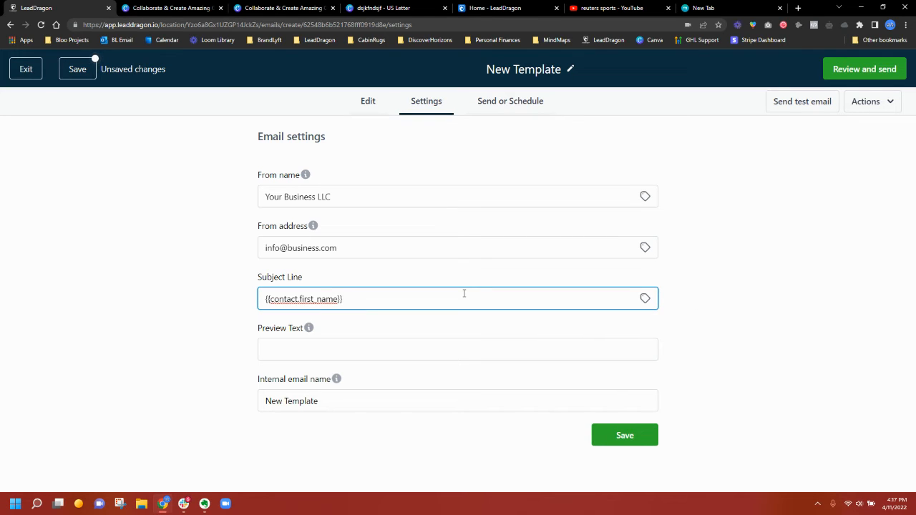
pyautogui.write('e think you might like this!')
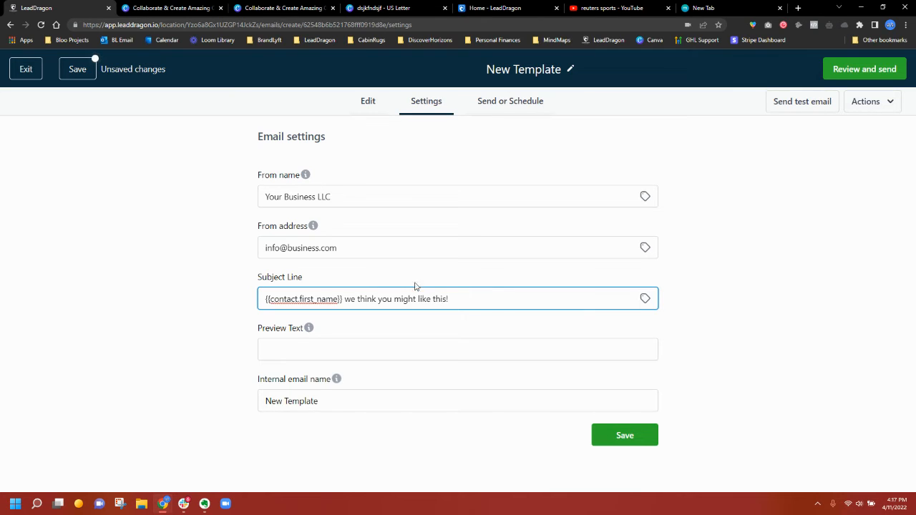
# - Set preview text 'Learn the in's and outs of reporting by REUTERS', append '- Free Class' to the name, and save
pyautogui.click(388, 350)
pyautogui.write('L')
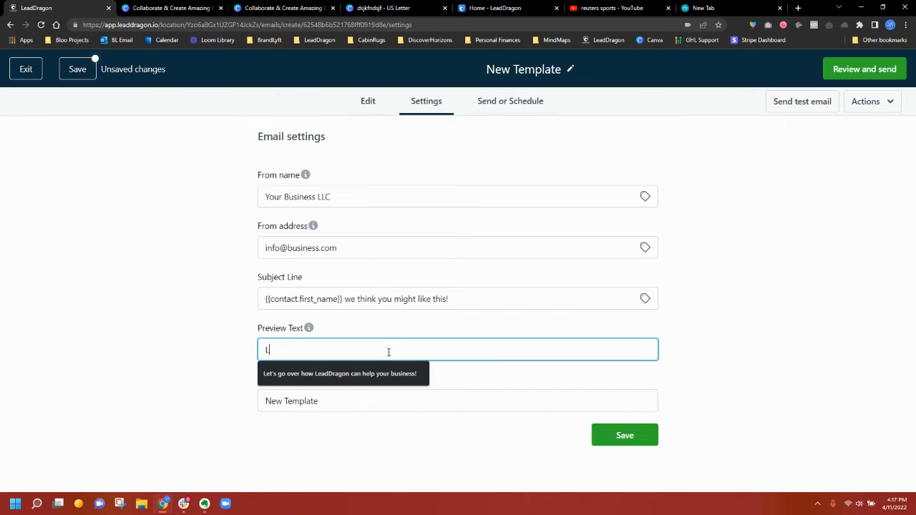
pyautogui.write("earn the in's")
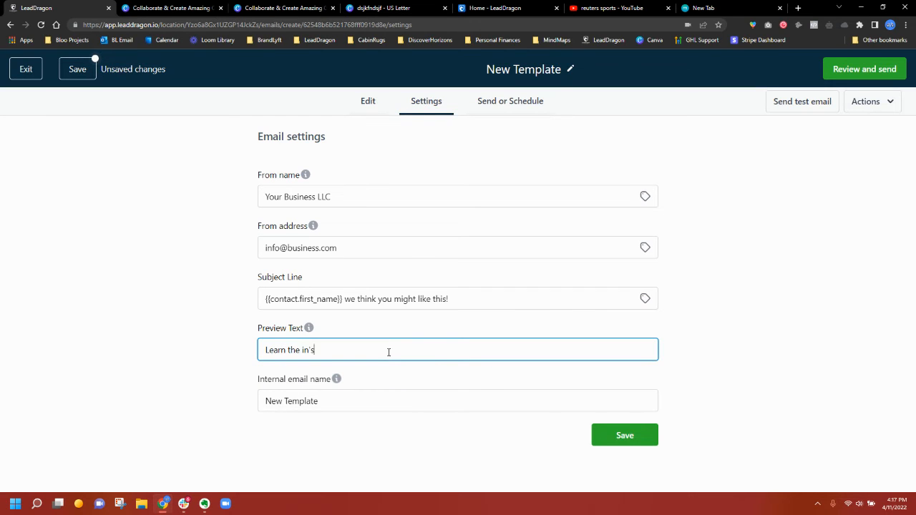
pyautogui.write(' and outs of reporting by REUTERS')
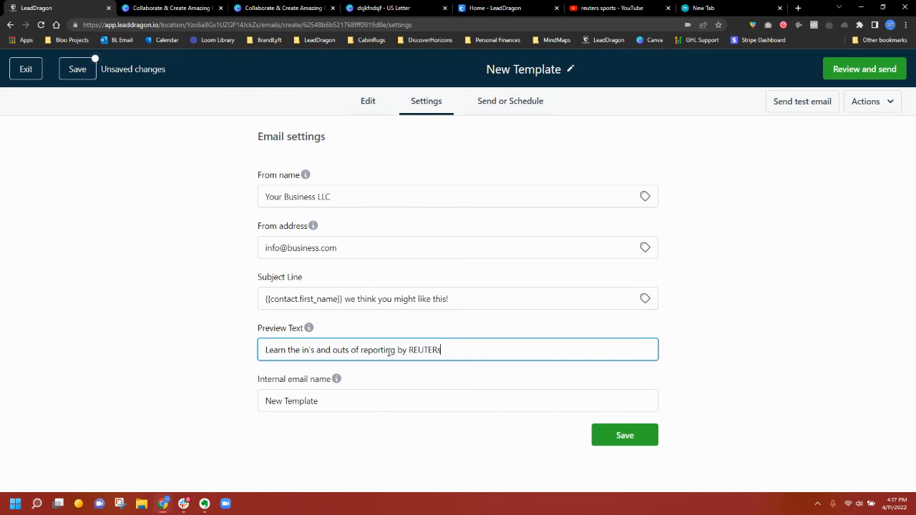
pyautogui.click(462, 380)
pyautogui.click(387, 400)
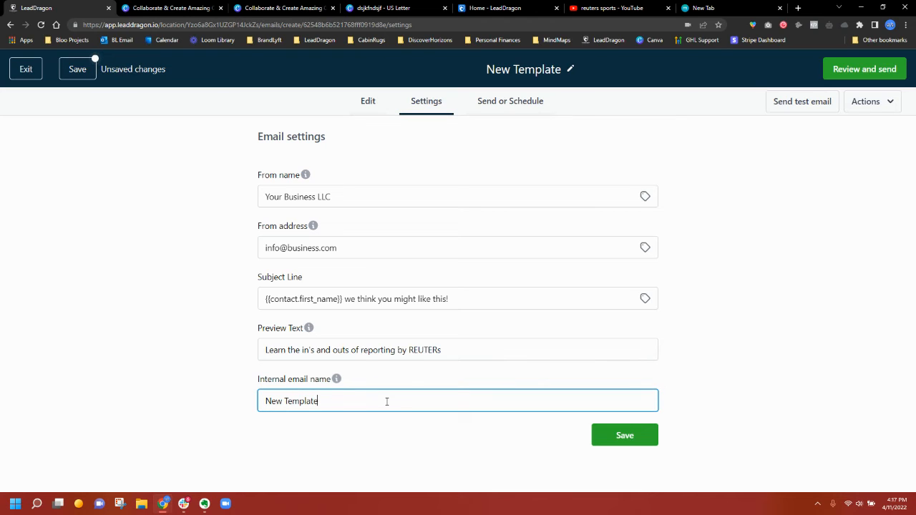
pyautogui.write('- Free Class')
pyautogui.click(647, 441)
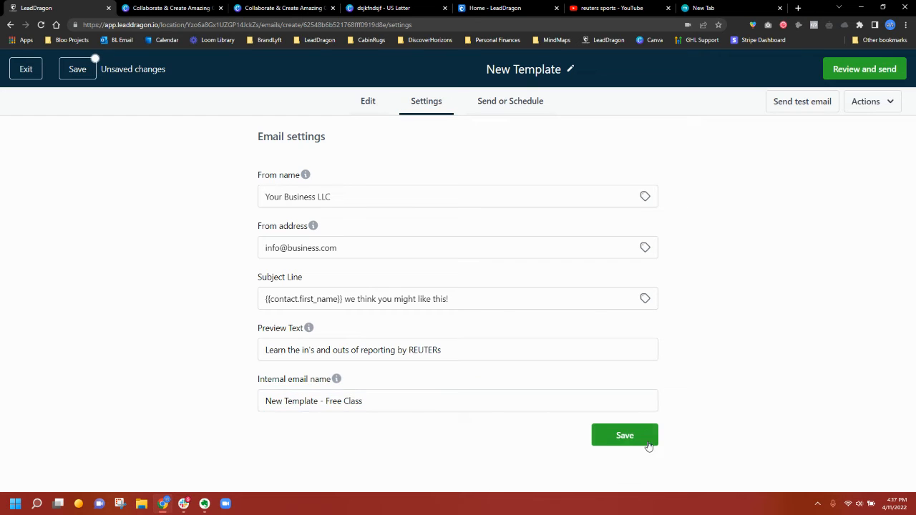
pyautogui.click(491, 108)
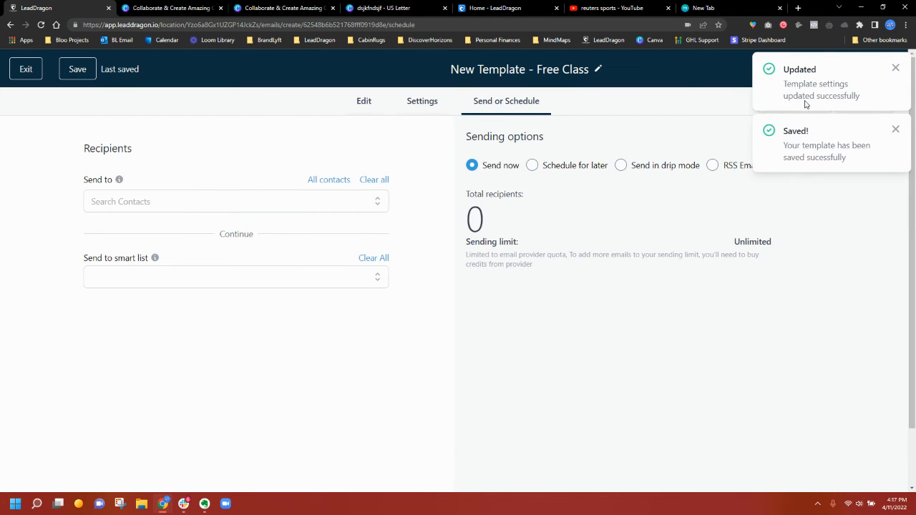
# - Try then remove the new client tag recipient, and address the email to All contacts (6 recipients)
pyautogui.click(896, 129)
pyautogui.click(896, 70)
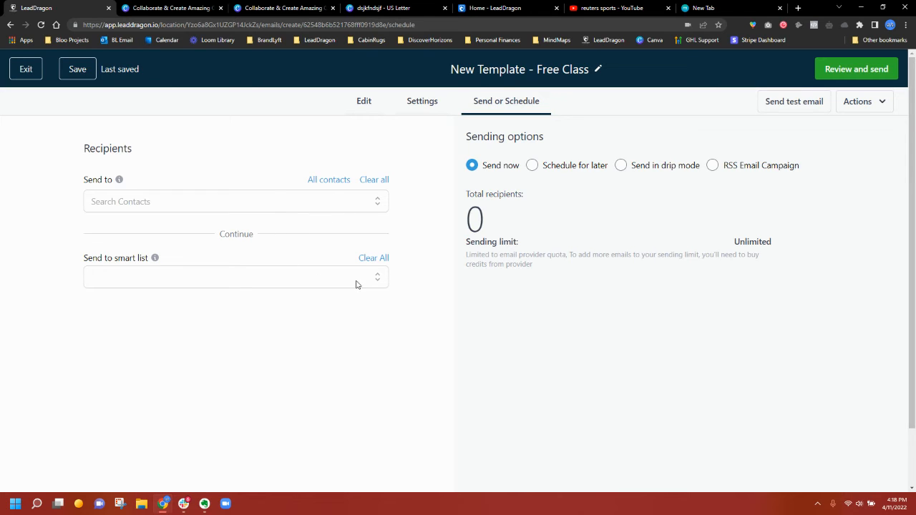
pyautogui.click(322, 203)
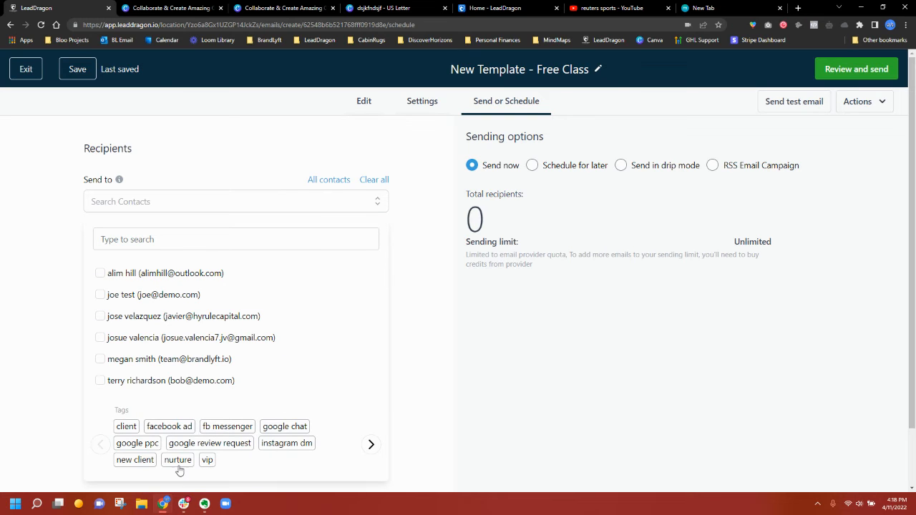
pyautogui.click(147, 467)
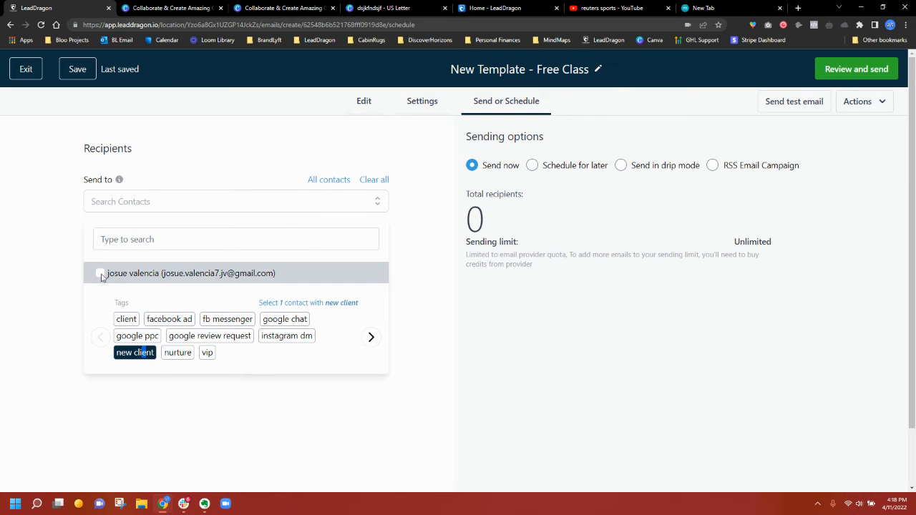
pyautogui.click(99, 275)
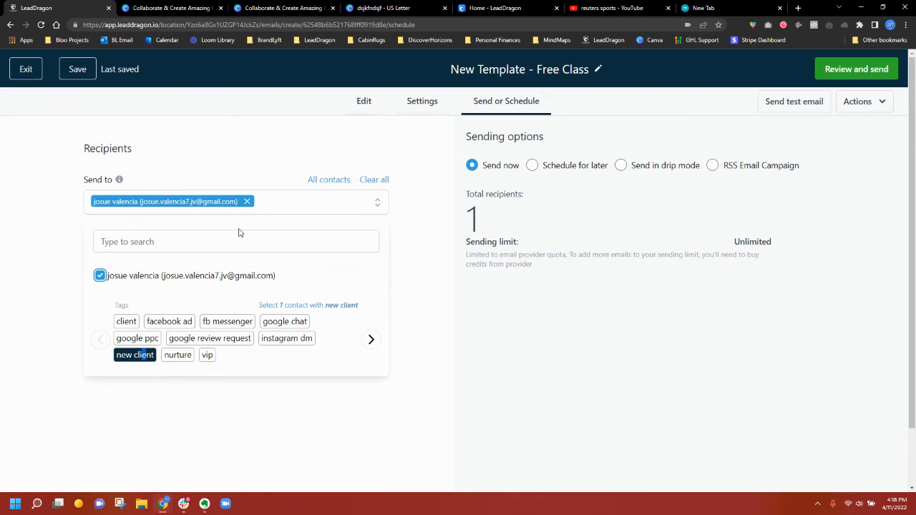
pyautogui.click(246, 202)
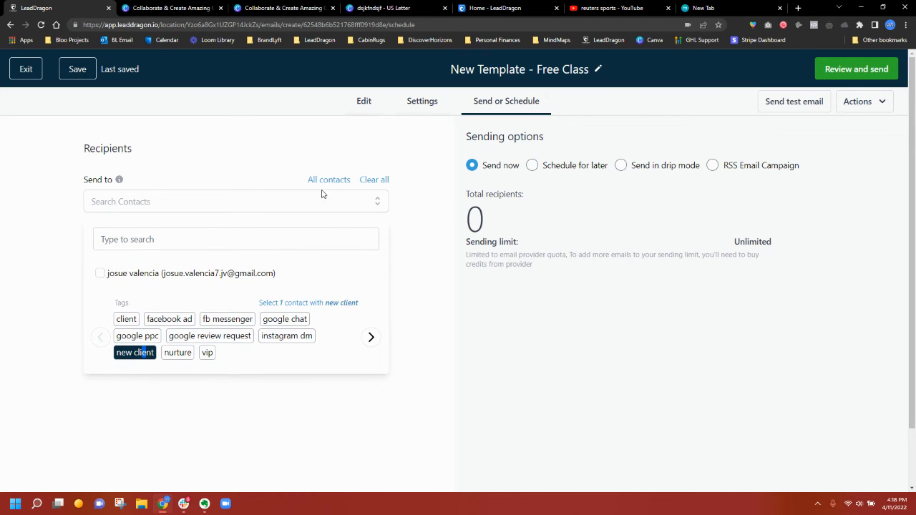
pyautogui.click(326, 181)
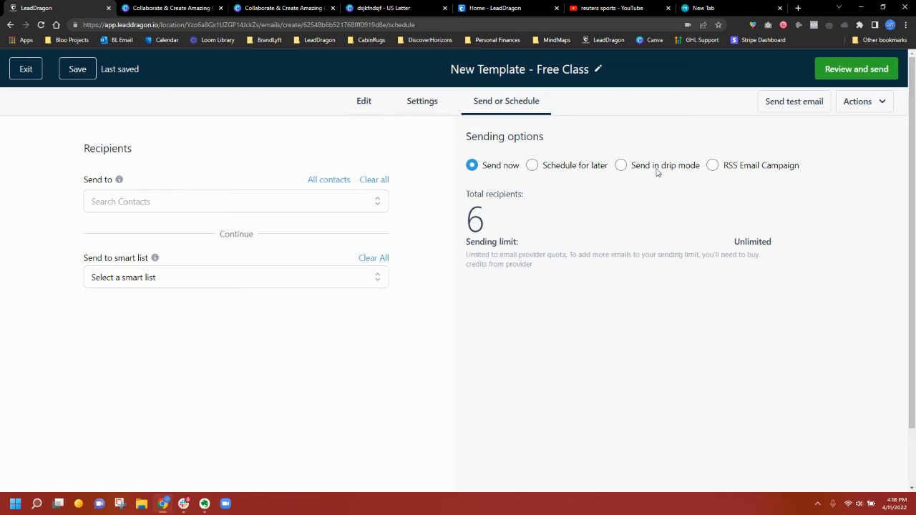
# - Open and close the test-email form, then preview the email in mobile layout
pyautogui.click(797, 107)
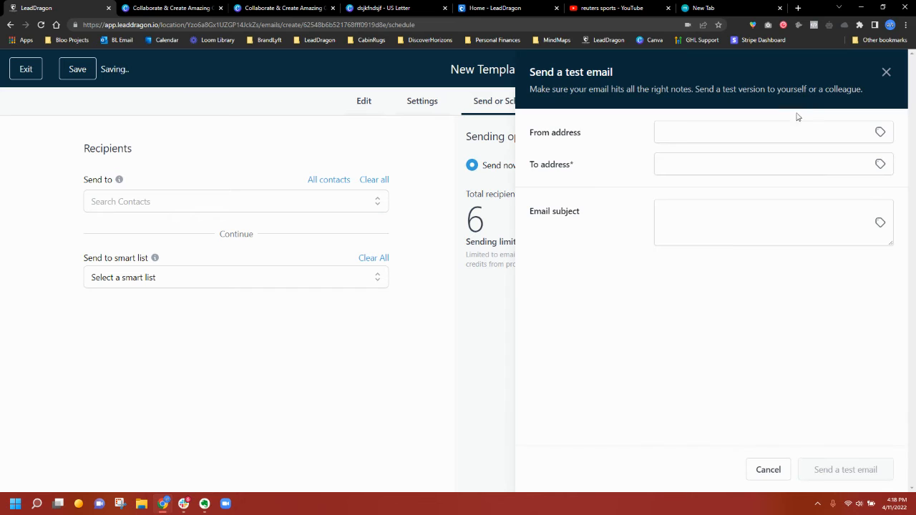
pyautogui.click(895, 69)
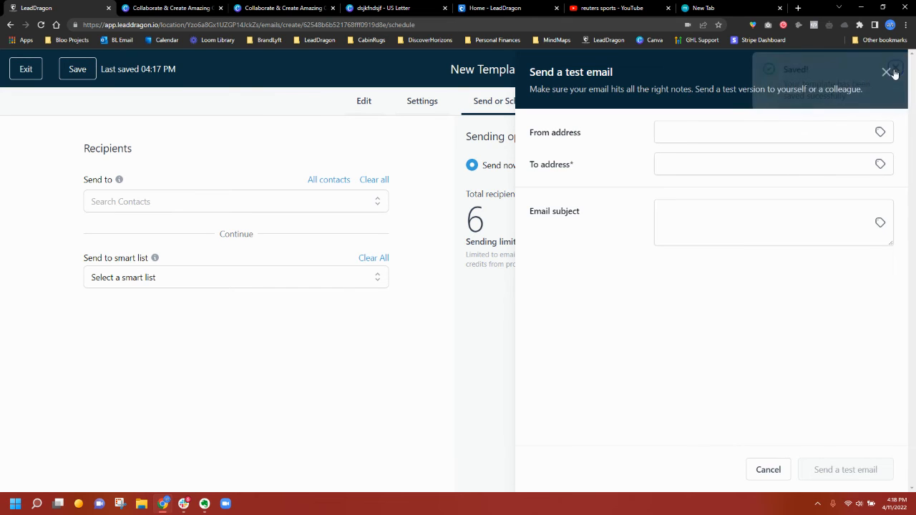
pyautogui.click(889, 72)
pyautogui.click(885, 105)
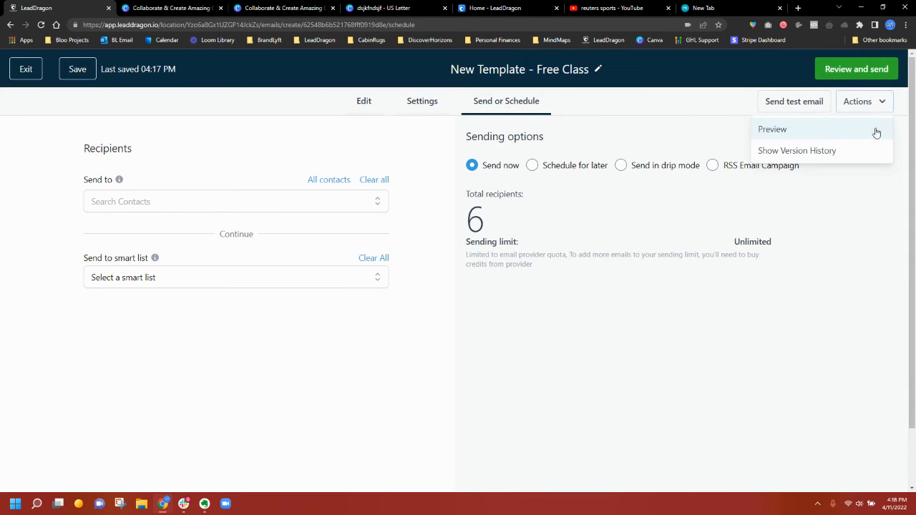
pyautogui.click(876, 129)
pyautogui.click(482, 148)
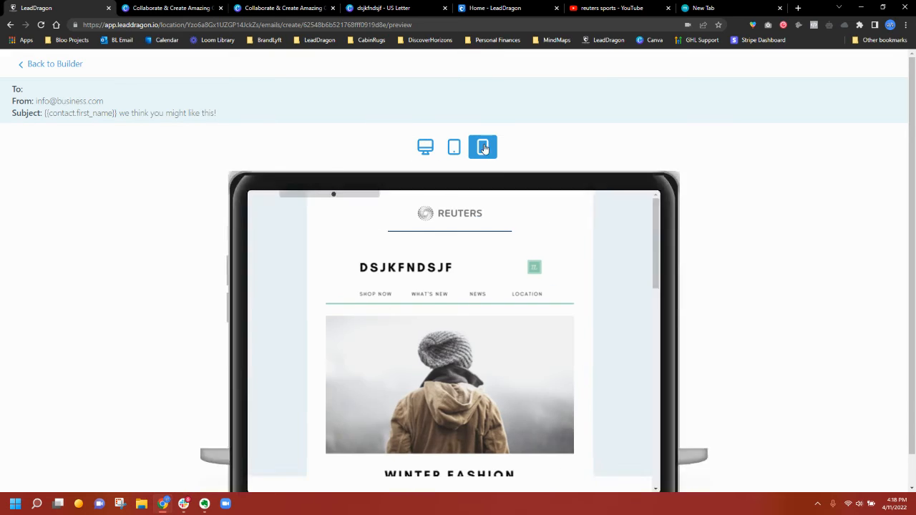
# - Scroll the mobile preview, return to the builder, and check the review-and-send summary without sending
pyautogui.scroll(-5, 460, 279)
pyautogui.scroll(-2, 460, 279)
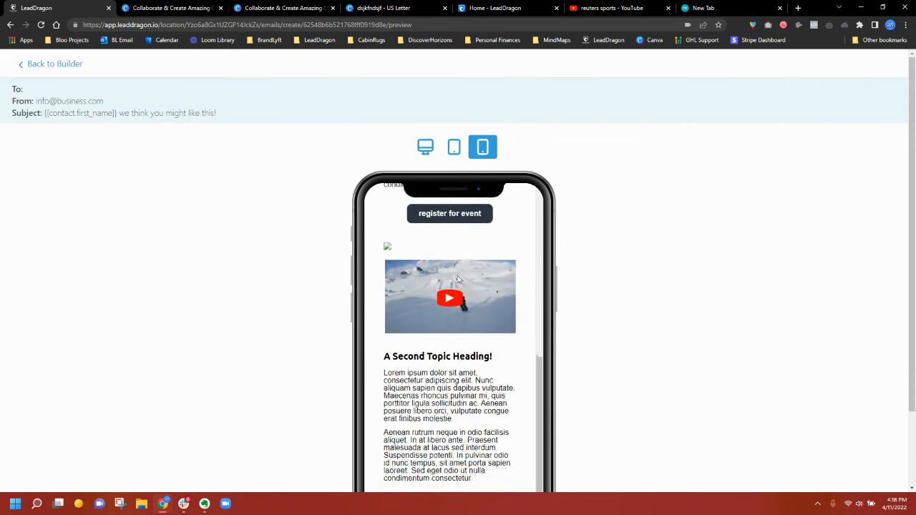
pyautogui.scroll(6, 459, 279)
pyautogui.click(31, 69)
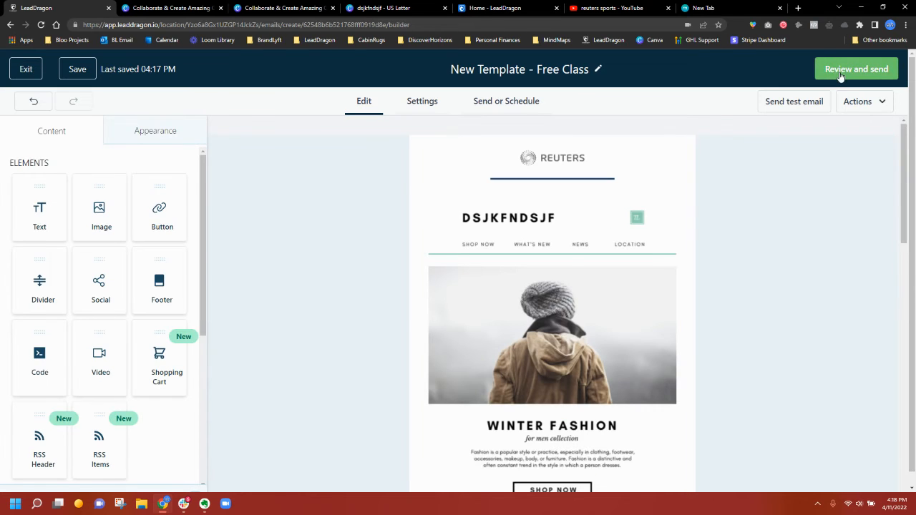
pyautogui.click(841, 71)
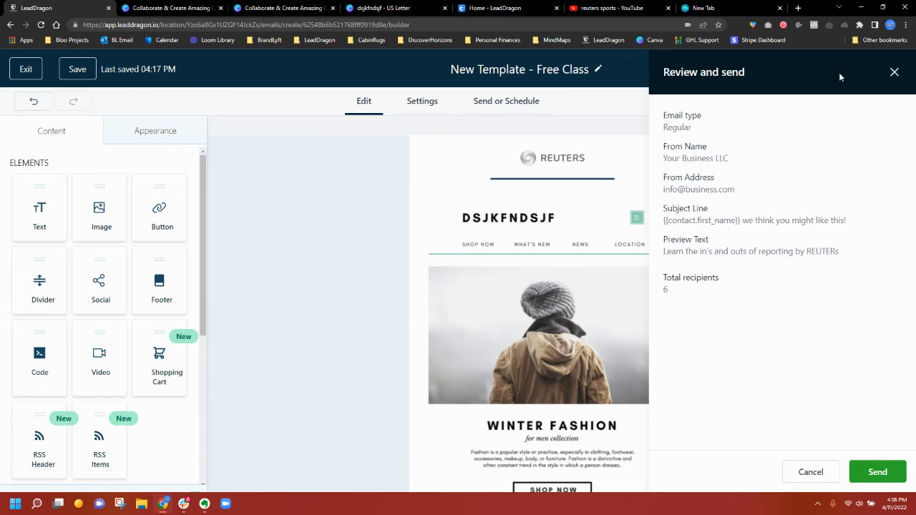
pyautogui.click(894, 72)
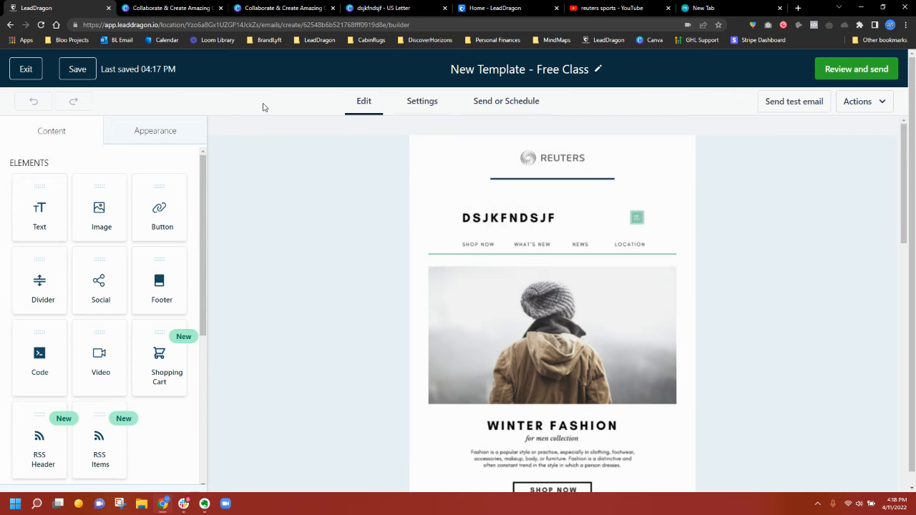
# - Exit the email editor, go to Contacts, and select all 20 listed contacts
pyautogui.click(23, 72)
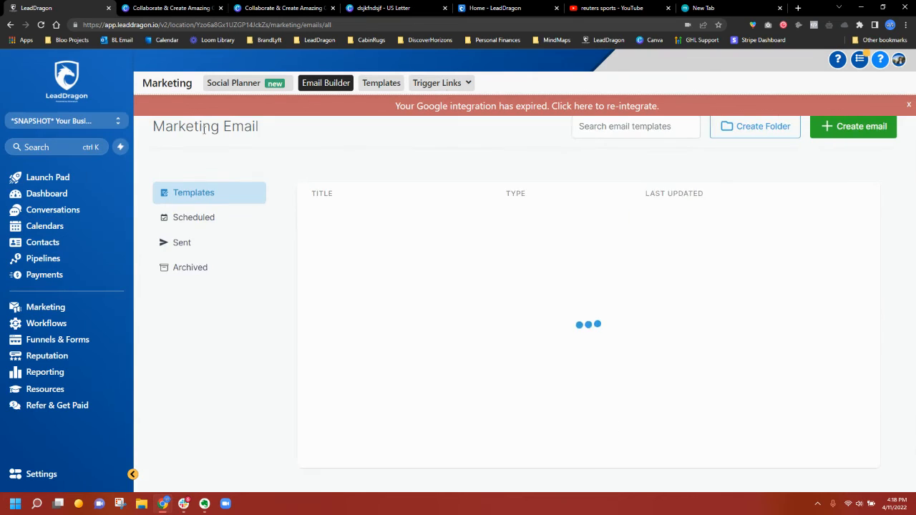
pyautogui.click(910, 105)
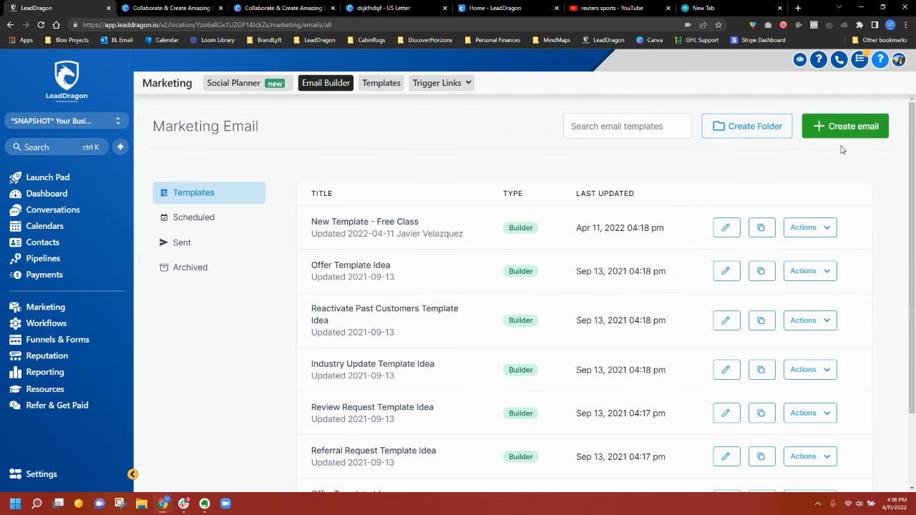
pyautogui.click(101, 248)
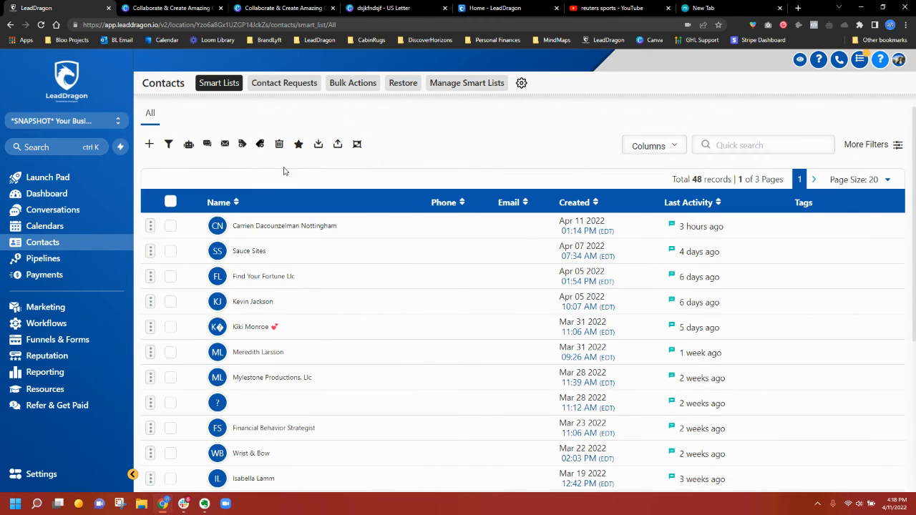
pyautogui.click(172, 203)
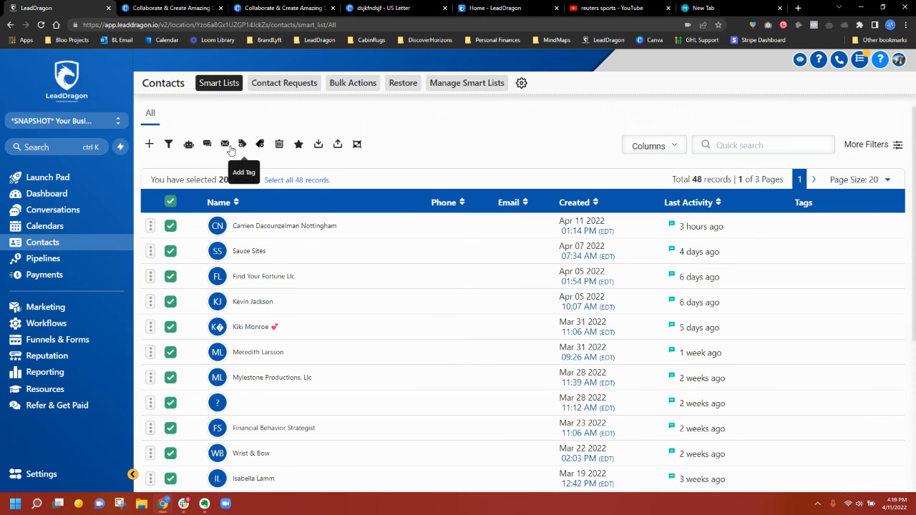
# - Start a bulk email to them loaded from New Template - Free Class, then close it unsent
pyautogui.click(225, 144)
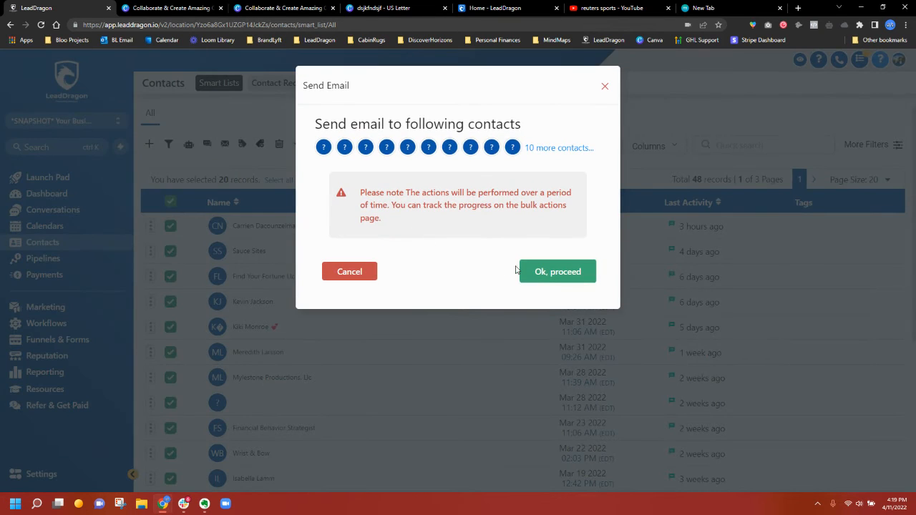
pyautogui.click(539, 273)
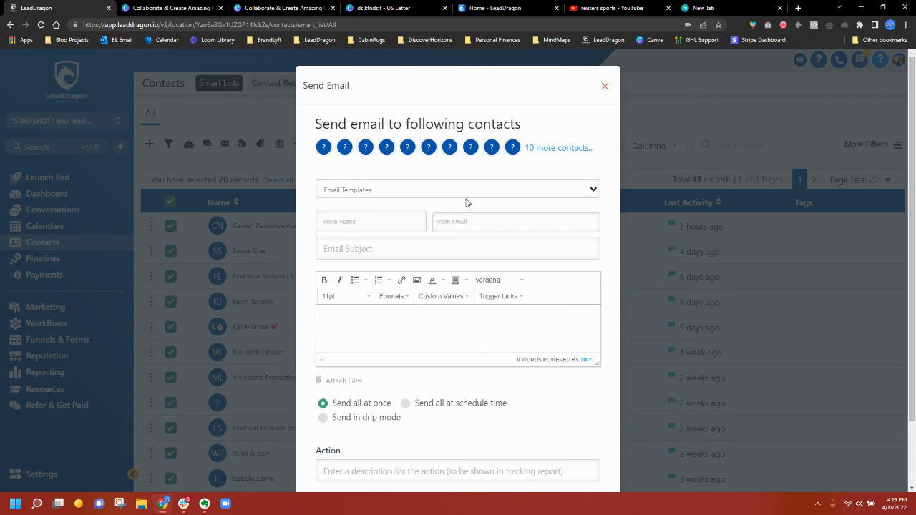
pyautogui.click(382, 190)
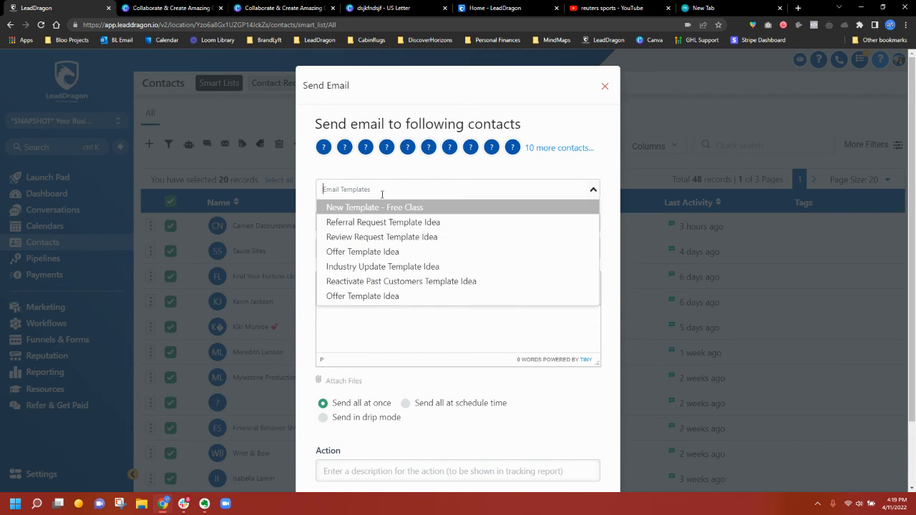
pyautogui.click(371, 209)
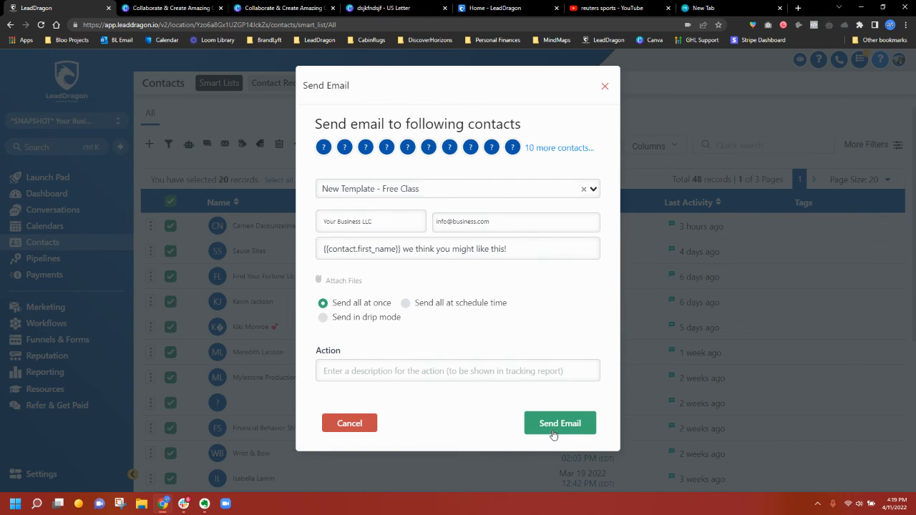
pyautogui.click(606, 88)
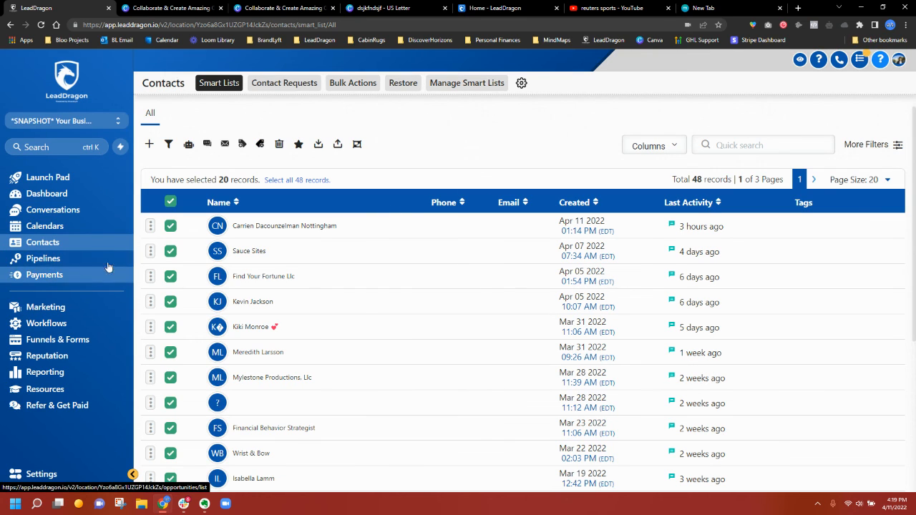